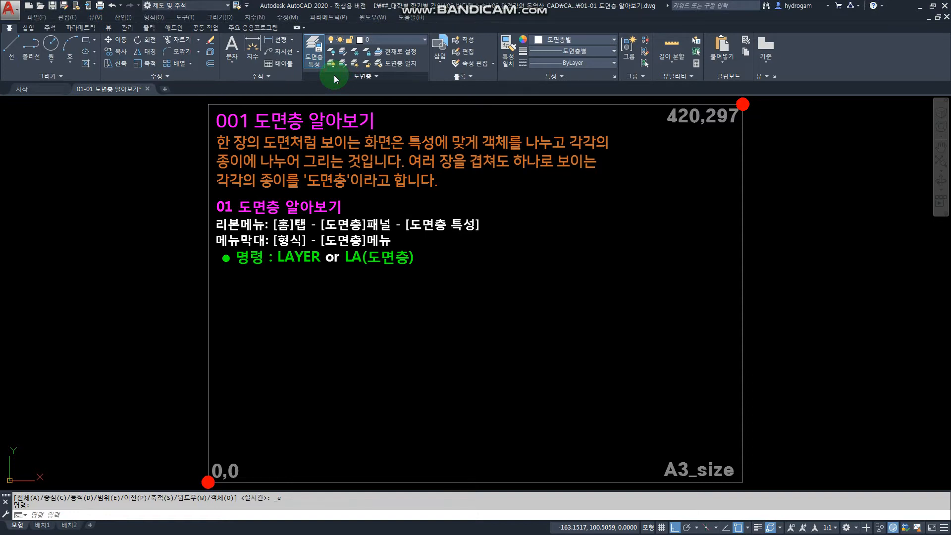
click(350, 76)
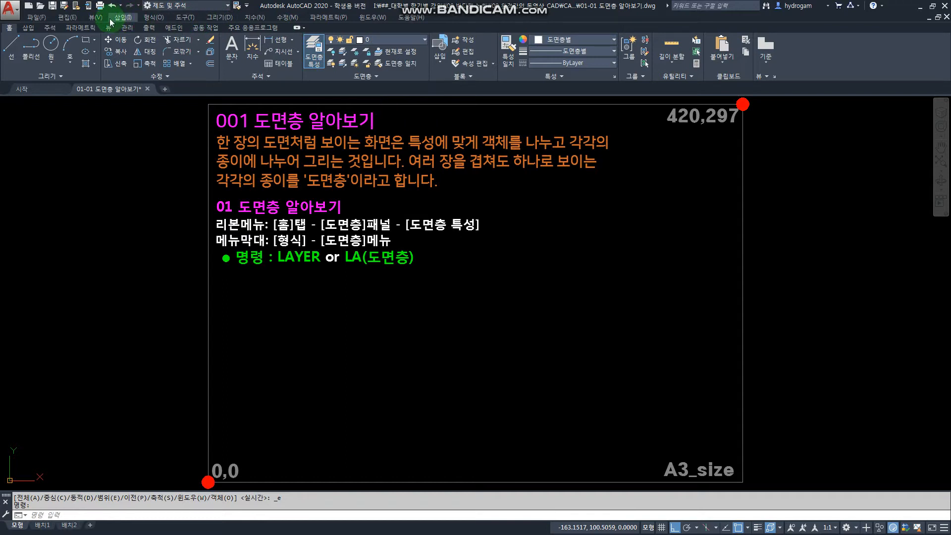
click(158, 19)
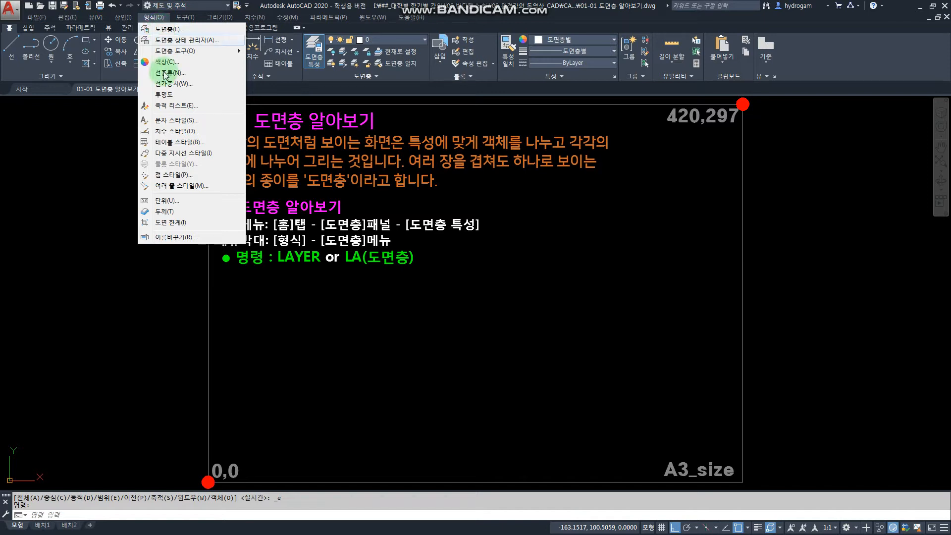
click(104, 180)
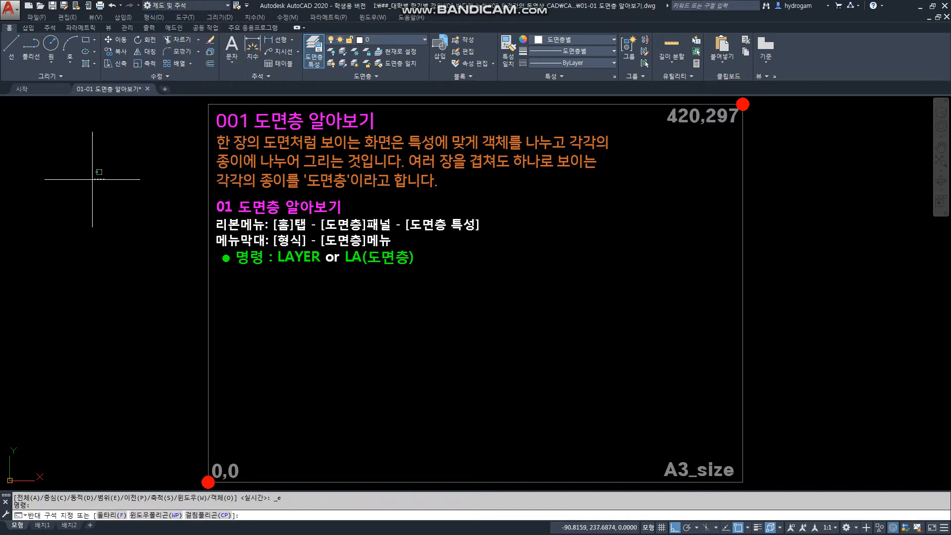
click(86, 197)
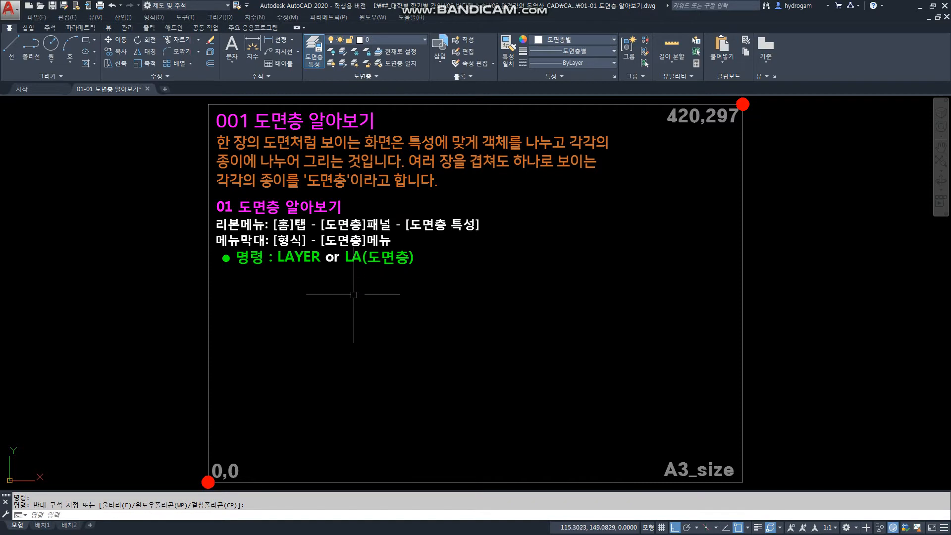
Open the Layer Properties Manager with the LA command, view the layer list, and put the palette away
text(LA)
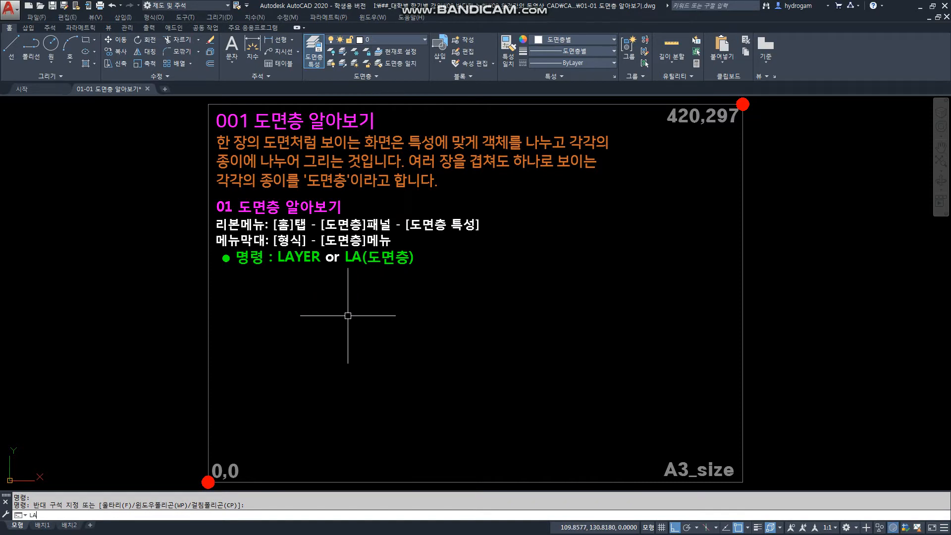
key(Return)
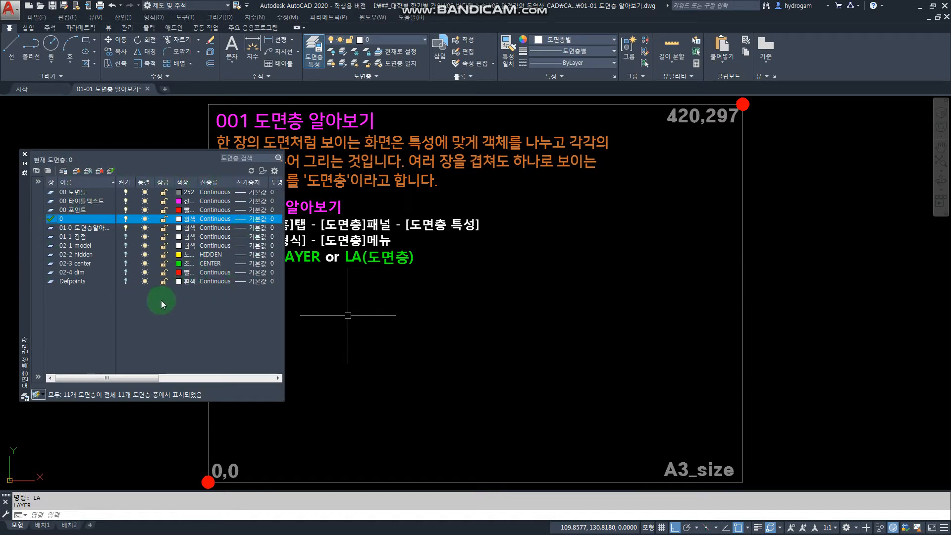
drag(23, 204, 0, 228)
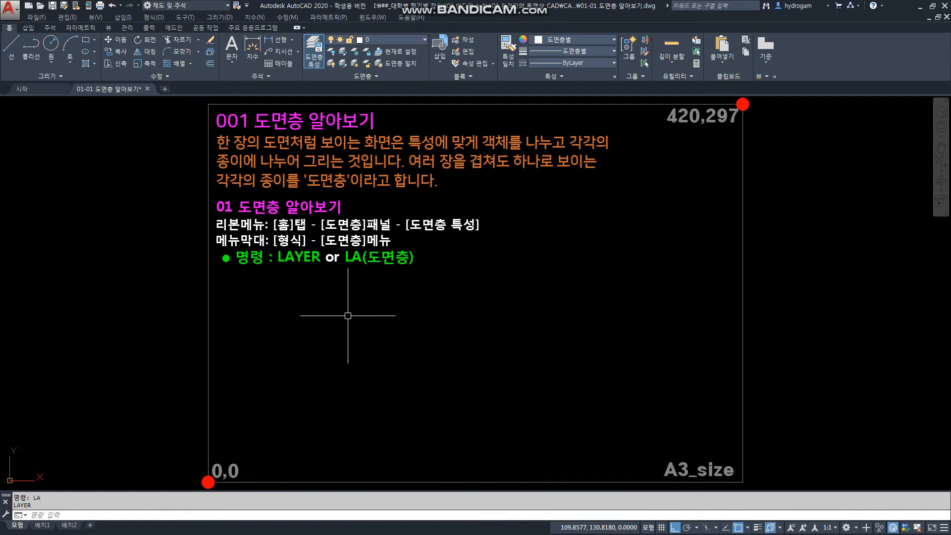
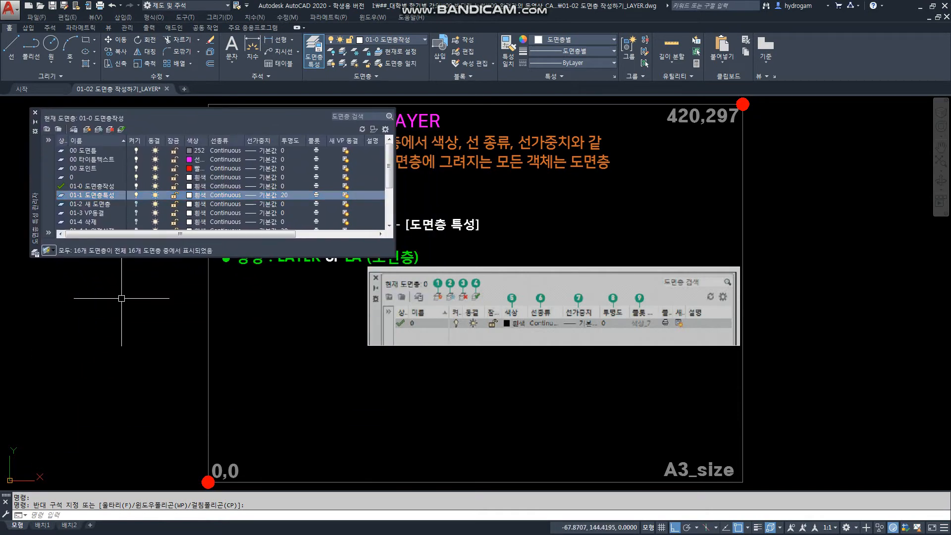
Move the Layer Properties Manager over the area above the reference image and turn on layer 01-2 새 도면층
mouse_move(34, 214)
mouse_down()
mouse_move(354, 255)
mouse_move(490, 218)
mouse_move(375, 222)
mouse_up()
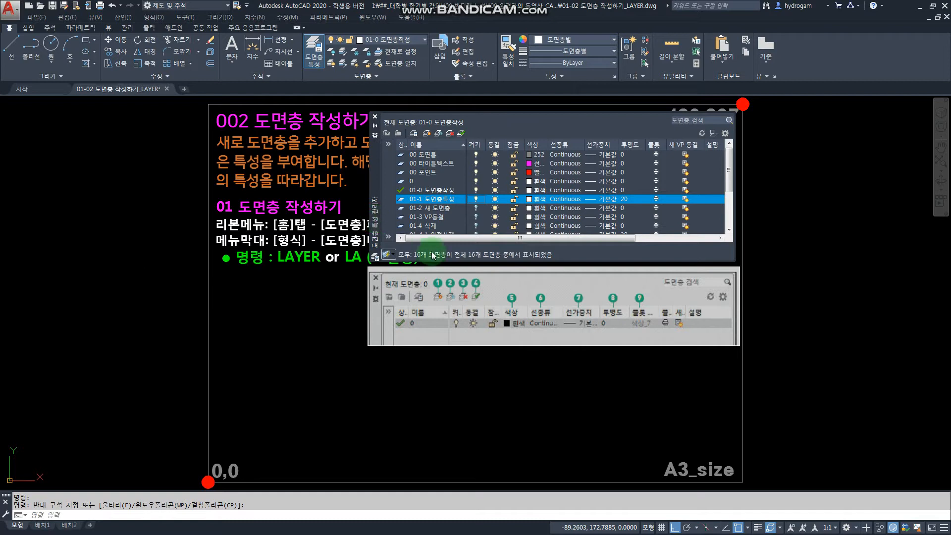
click(529, 200)
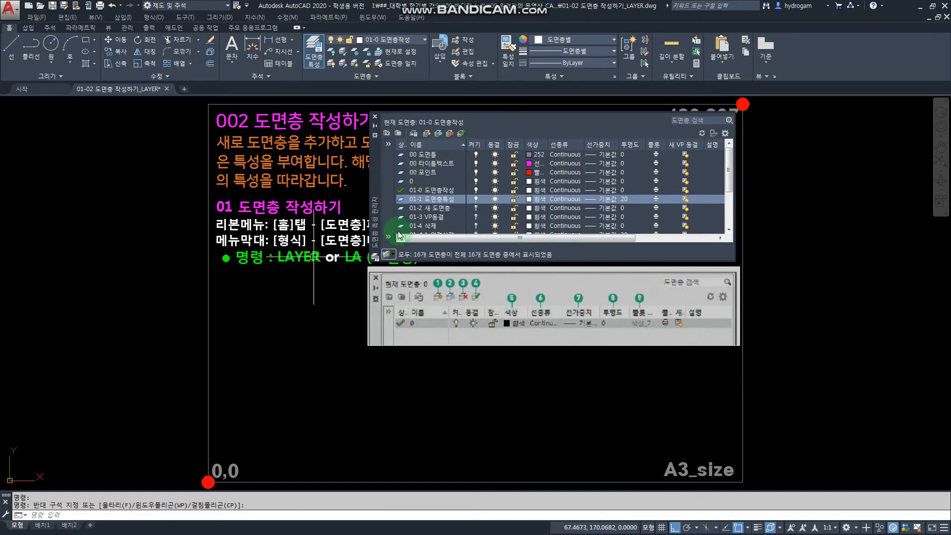
click(496, 208)
click(496, 209)
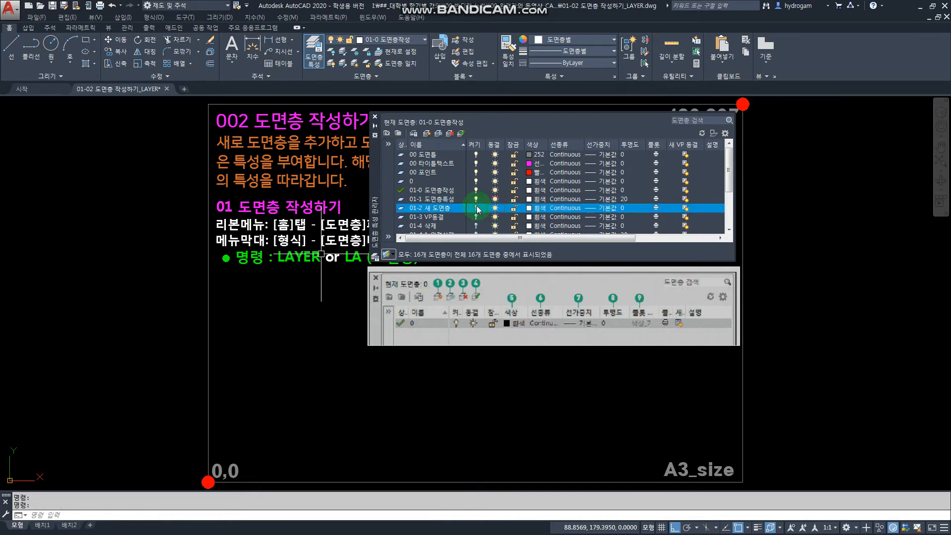
click(476, 208)
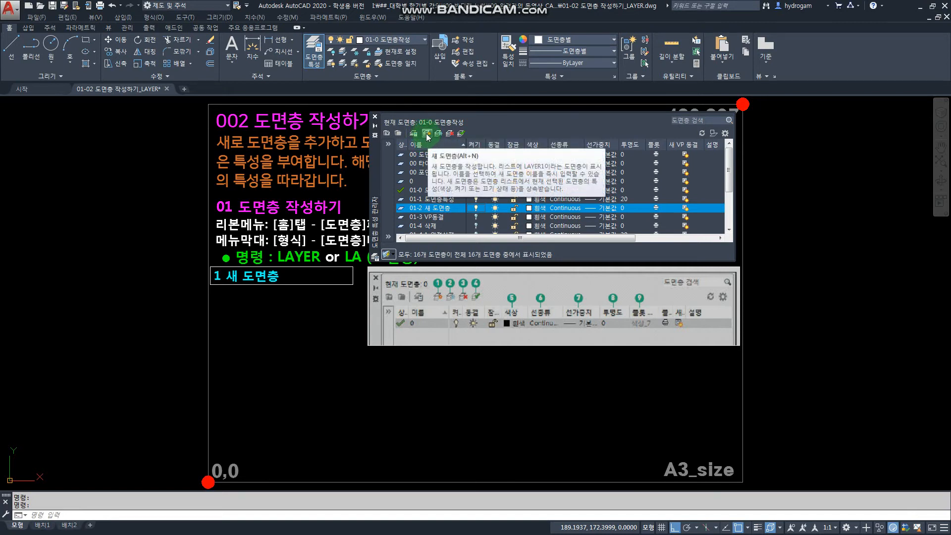
Create a new layer with the default name and delete it again
click(429, 135)
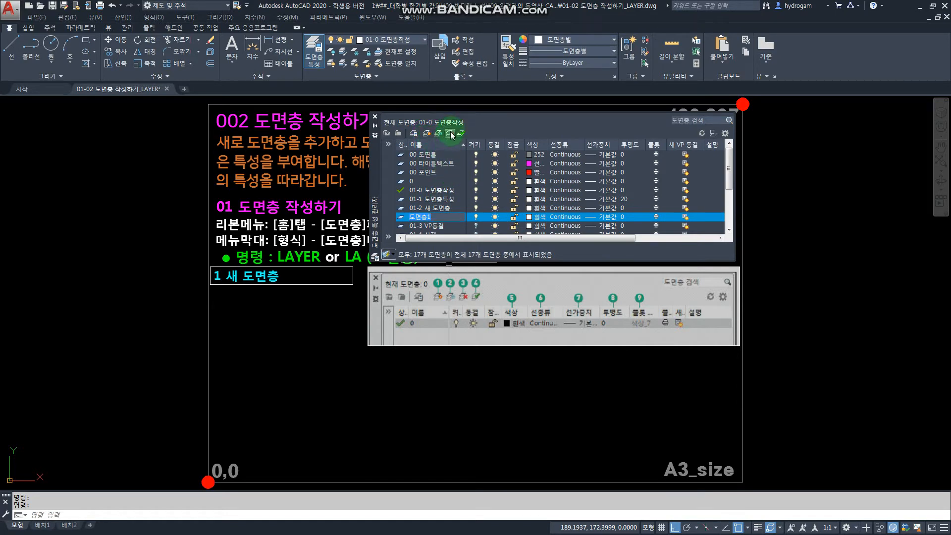
click(450, 134)
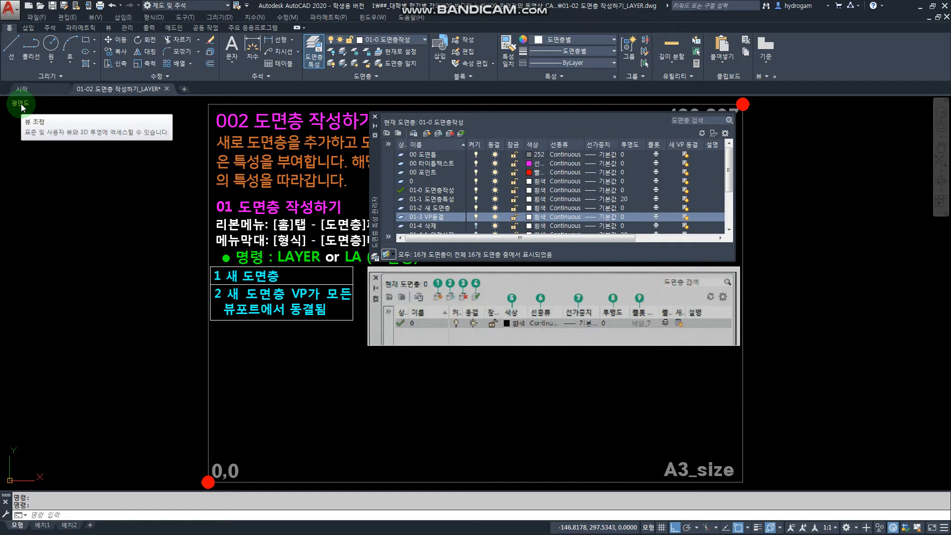
View the drawing in the southwest isometric view (남서 등각투영), and return to the top view (평면도)
click(21, 103)
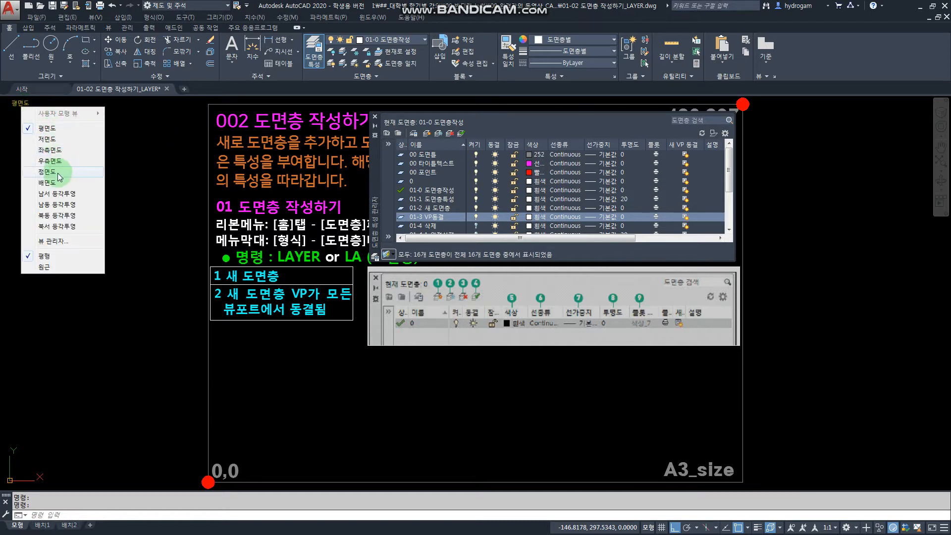
click(74, 195)
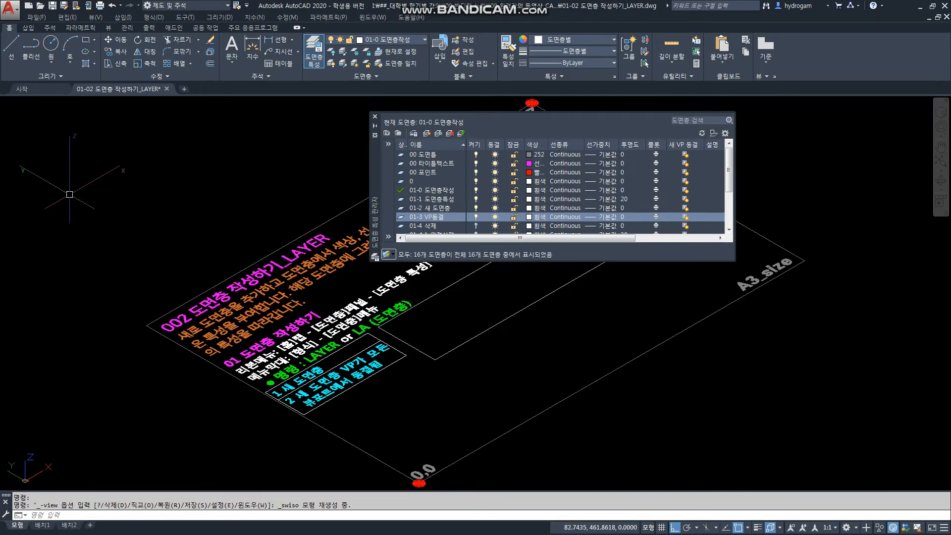
click(19, 108)
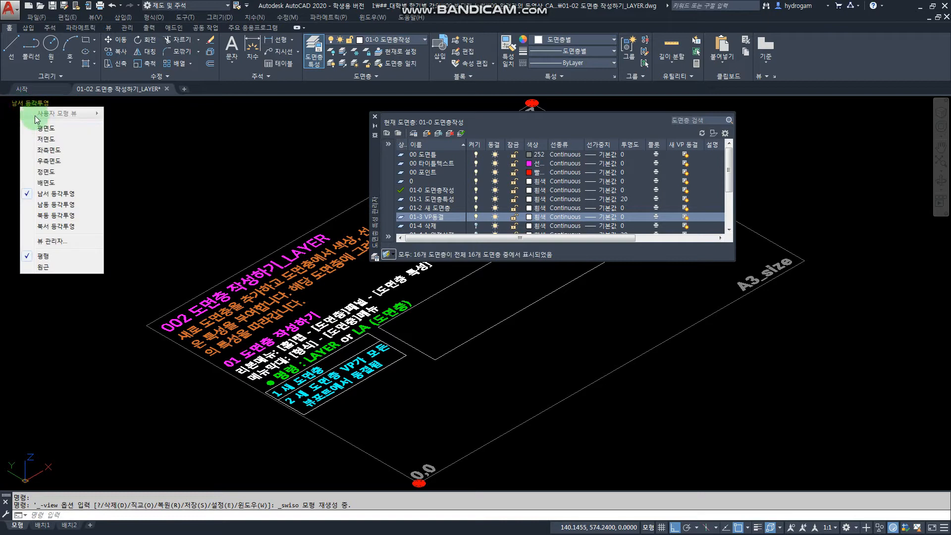
click(47, 129)
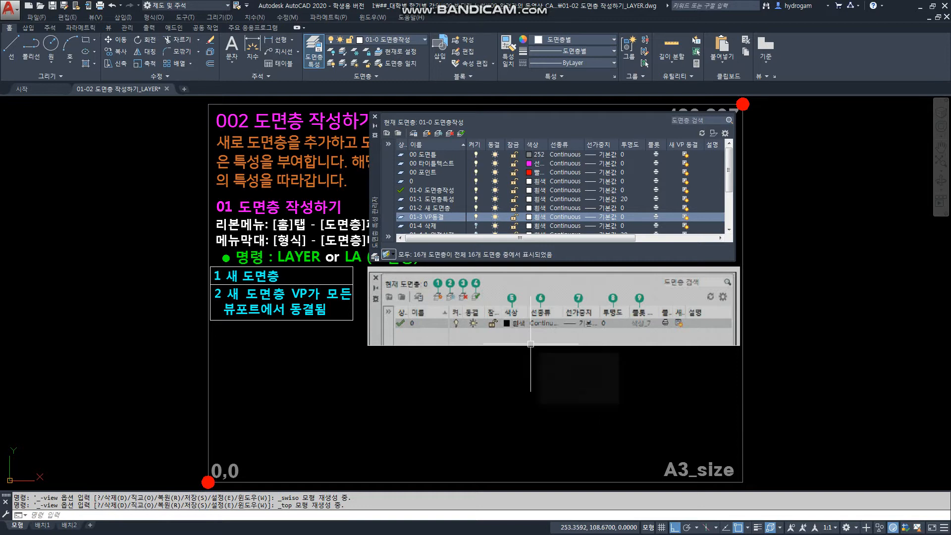
Turn on layers 01-4 삭제 and 01-4-1 완전삭제 in the layer list
click(408, 219)
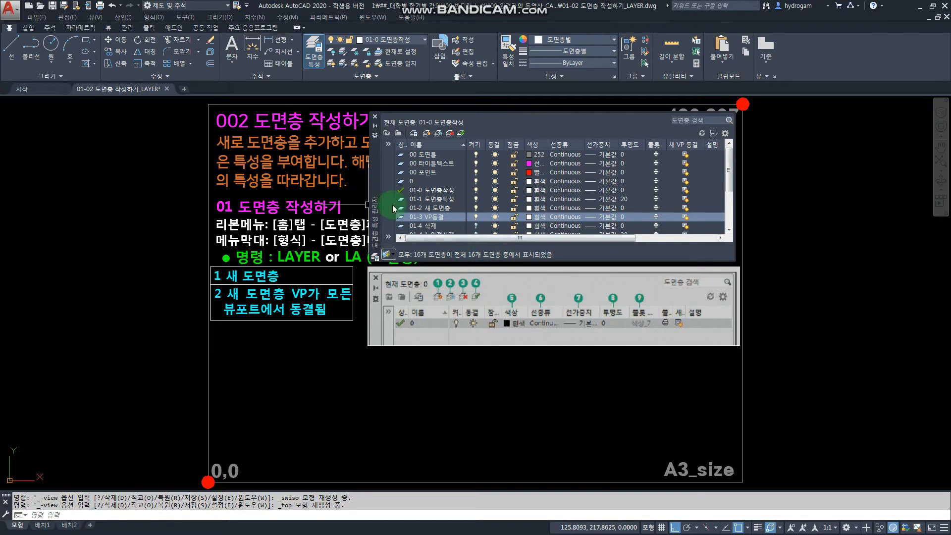
click(475, 227)
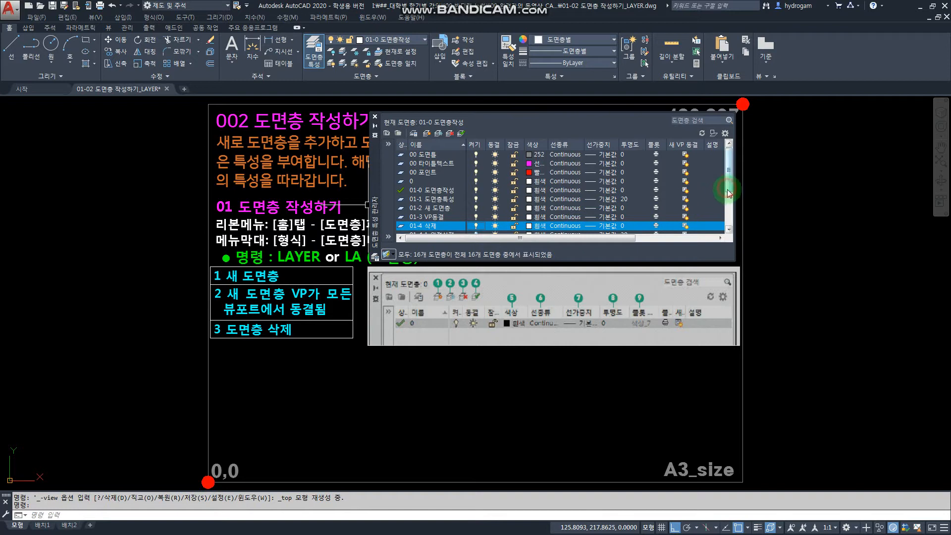
drag(728, 189, 728, 199)
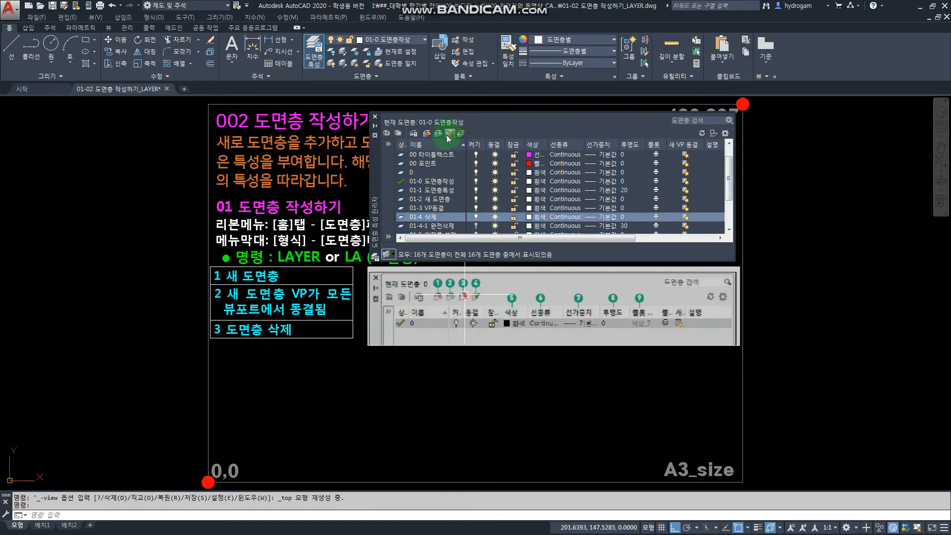
click(476, 226)
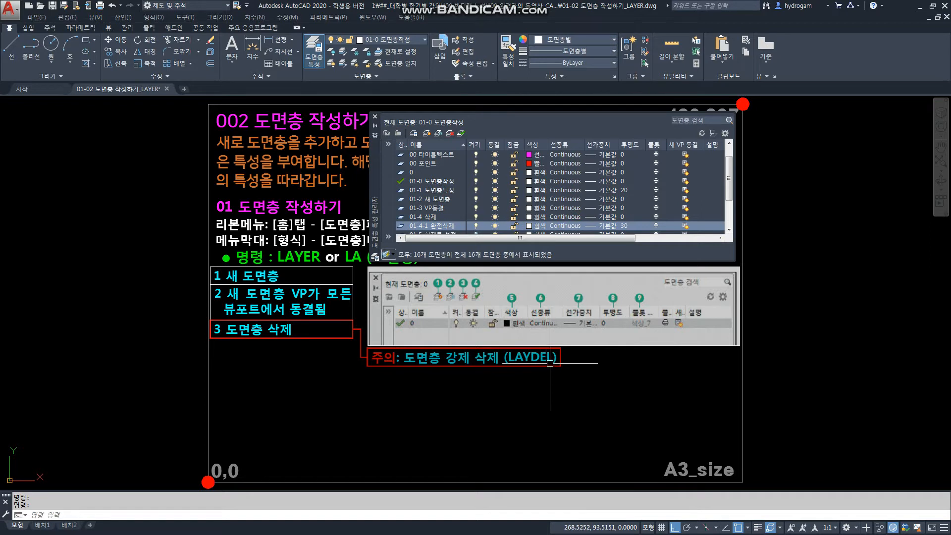
Browse the layers offered for deletion by LAYDEL with its Name (N) option, and cancel without deleting any
mouse_move(550, 363)
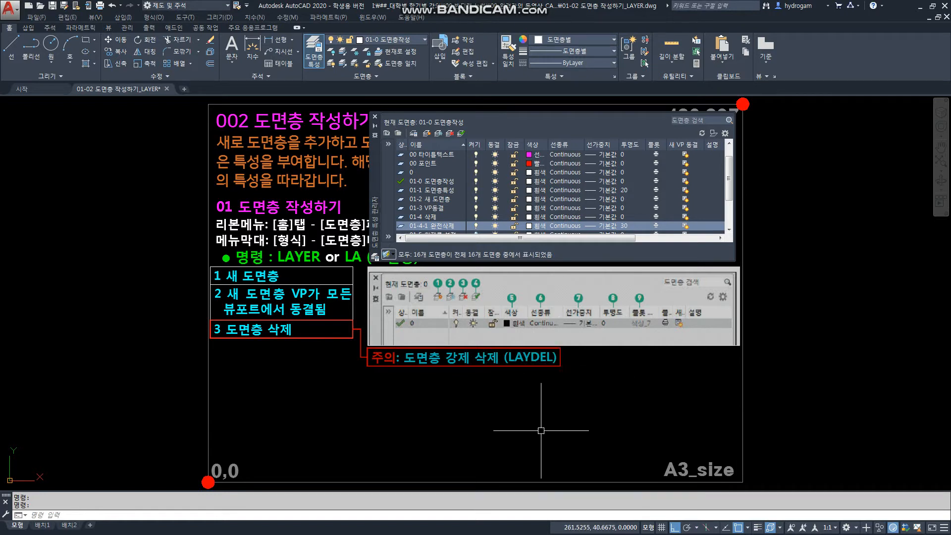
text(LAY)
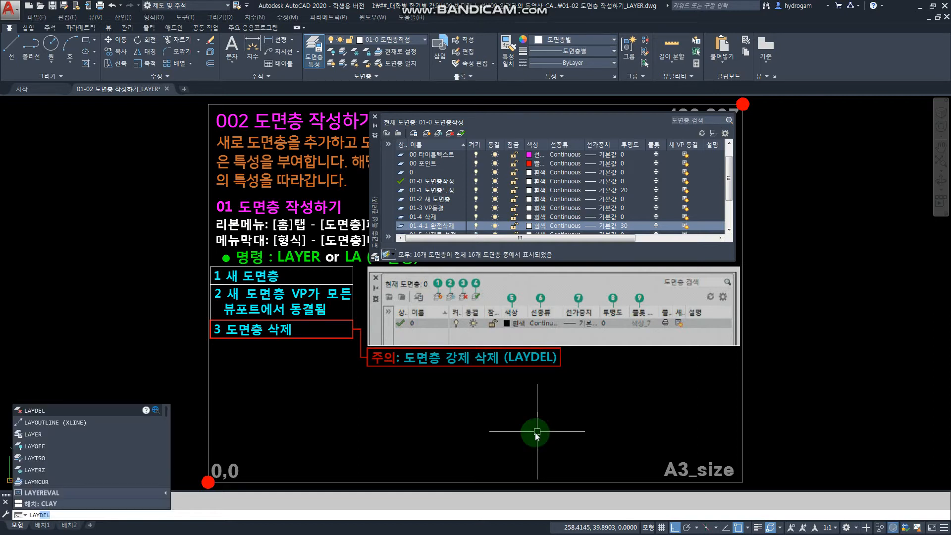
key(Return)
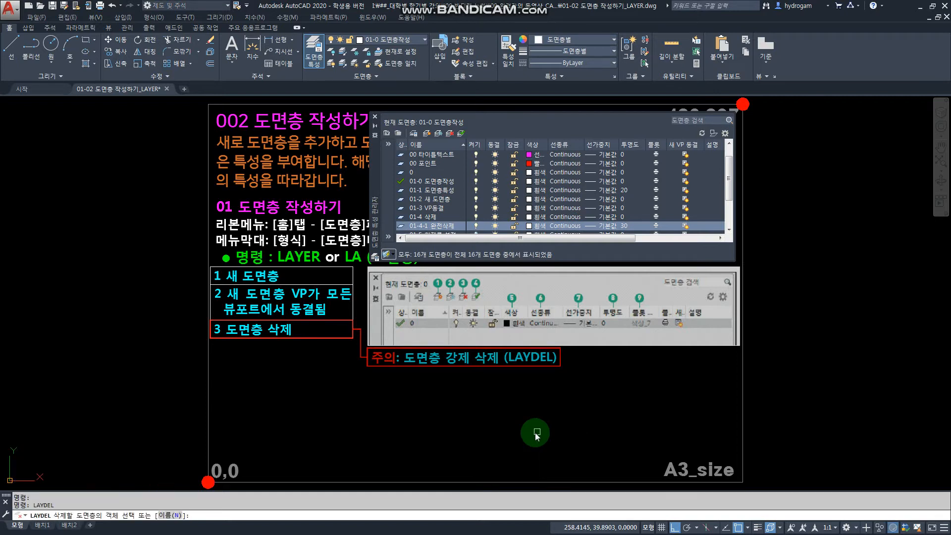
text(N)
key(Return)
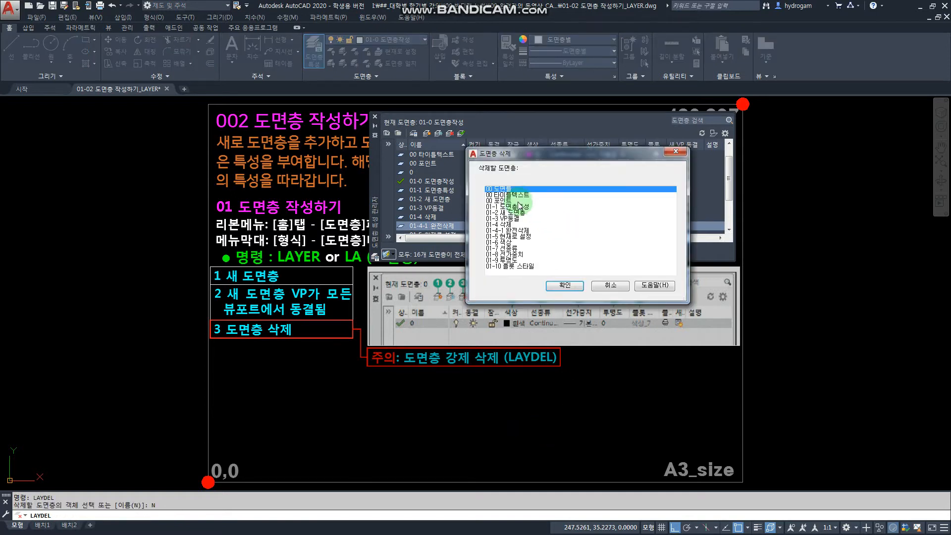
click(520, 201)
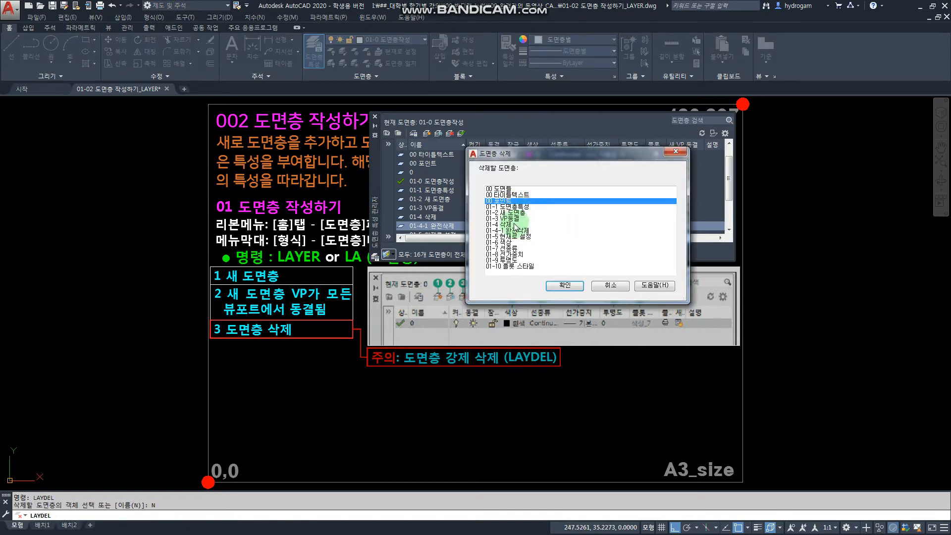
click(515, 219)
click(513, 225)
click(516, 237)
click(515, 254)
click(517, 266)
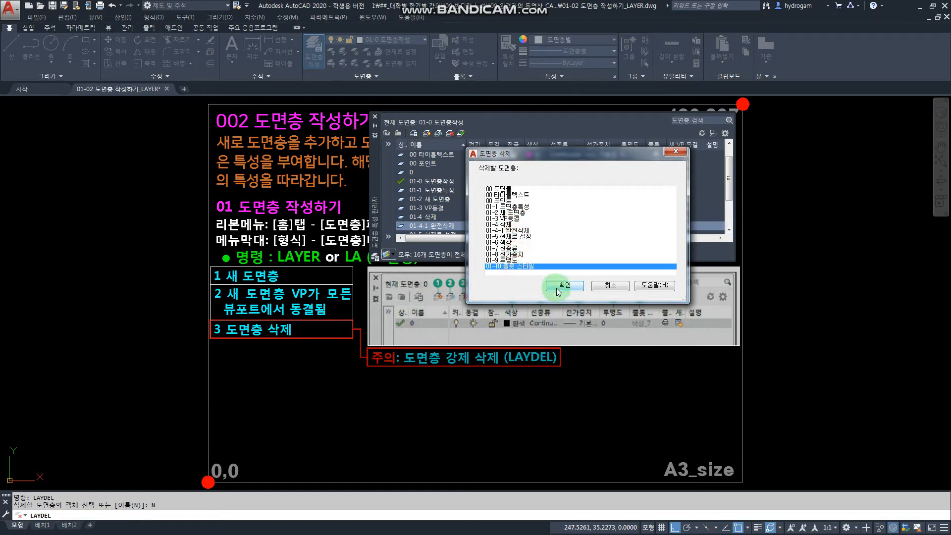
click(614, 287)
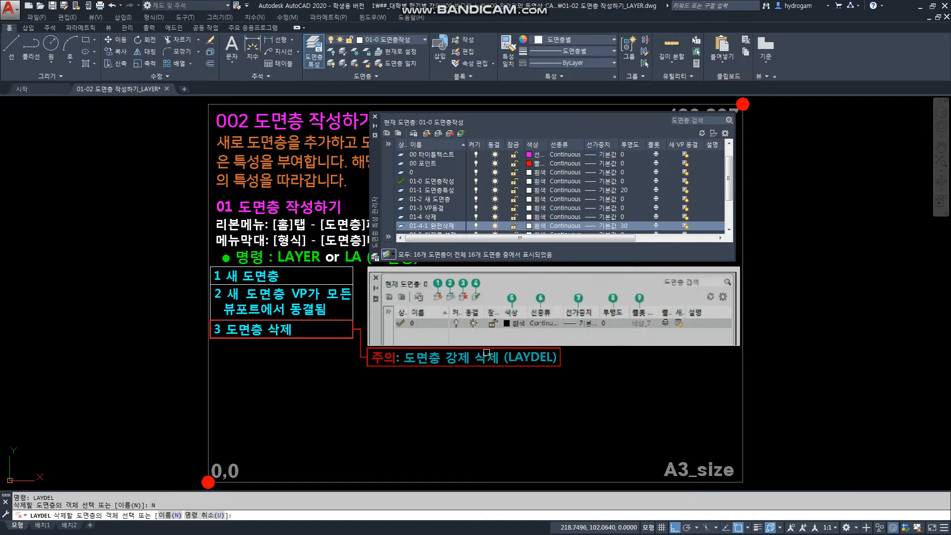
key(Escape)
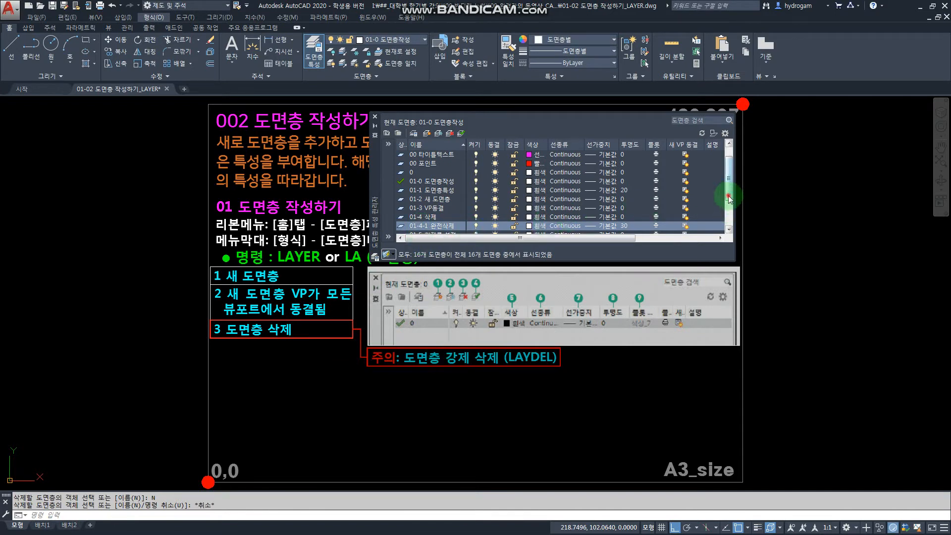
Turn on layer 01-5 현재로 설정 and make it the current layer
drag(731, 197, 731, 217)
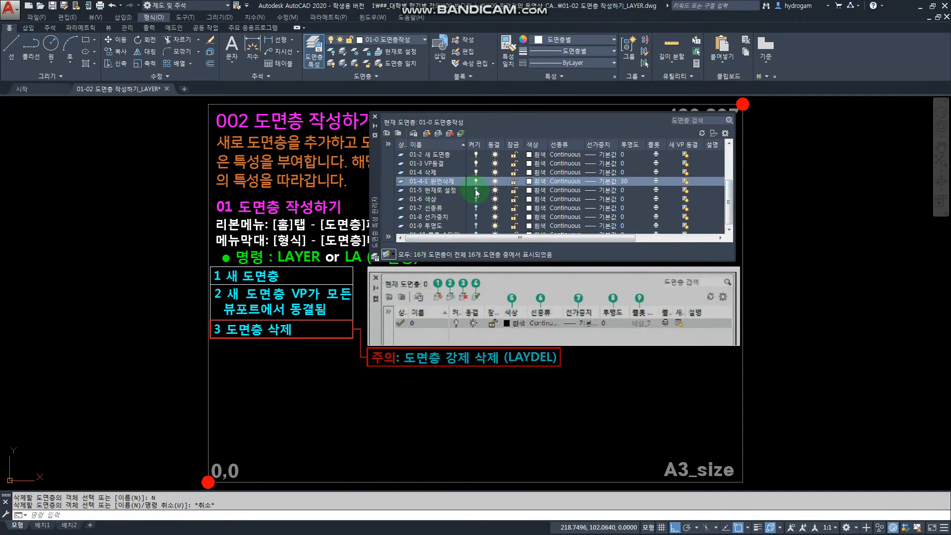
click(475, 190)
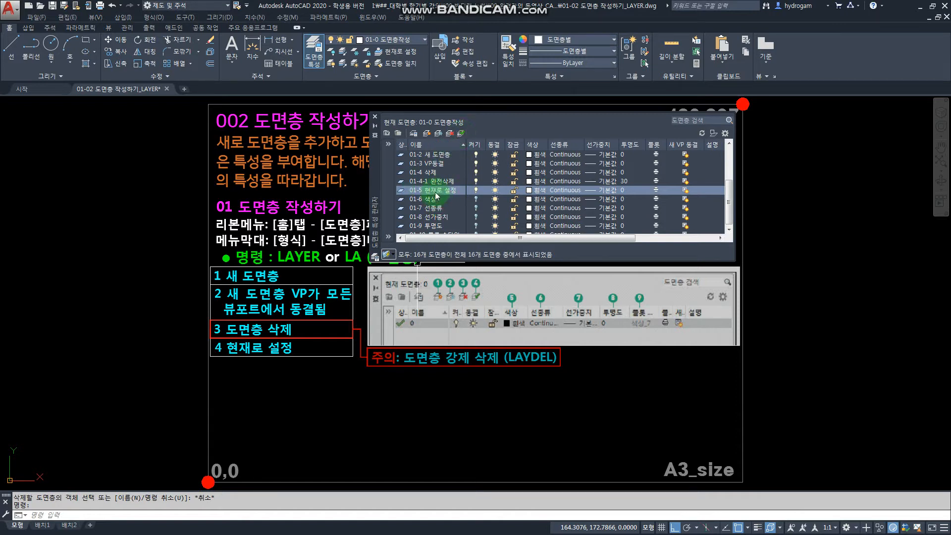
click(461, 135)
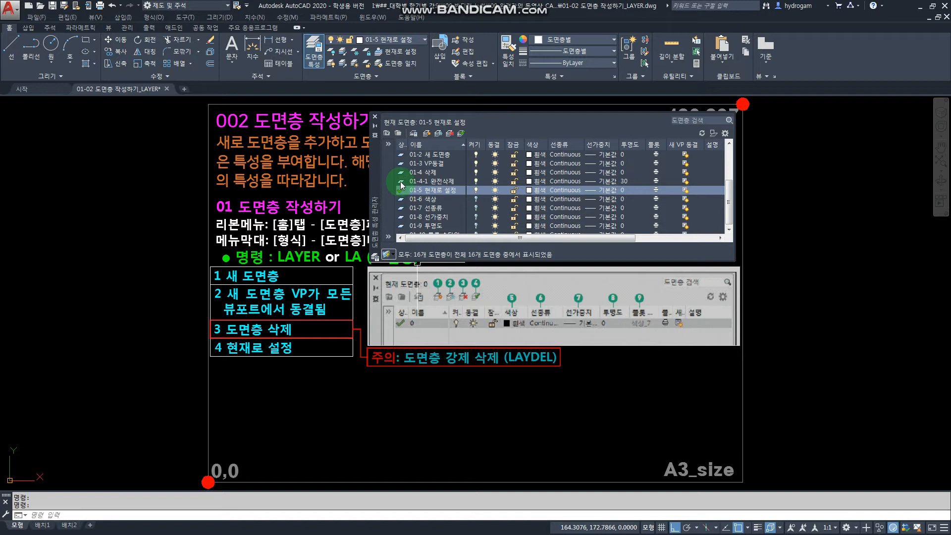
Make 01-4-1 완전삭제 the current layer and turn on layer 01-6 색상
double_click(401, 182)
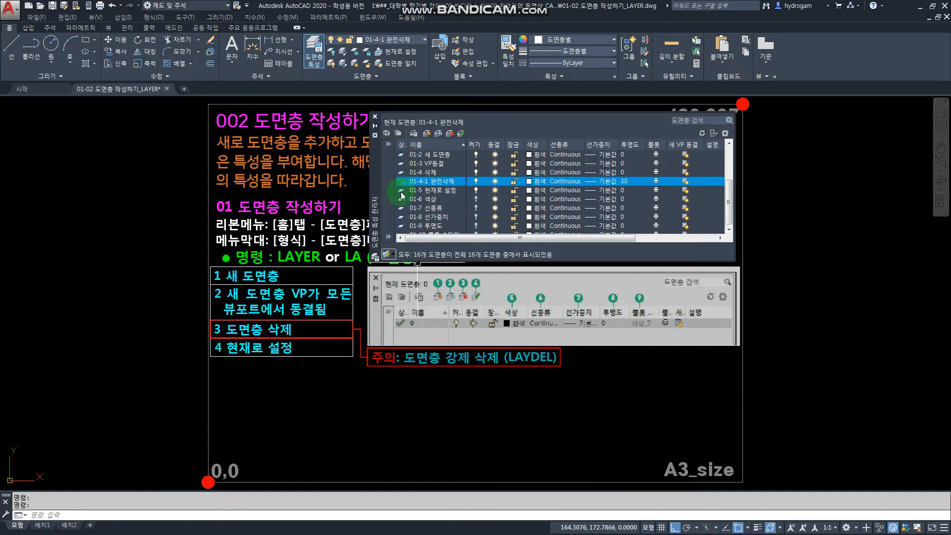
click(476, 200)
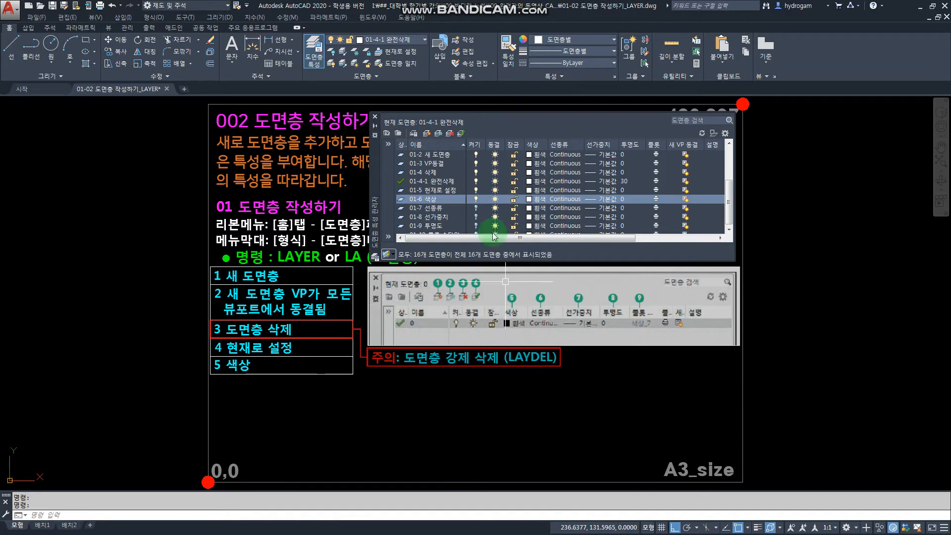
Open the colour selection for layer 01-6 색상 and compare the index colour, true colour and colour book palettes
click(529, 199)
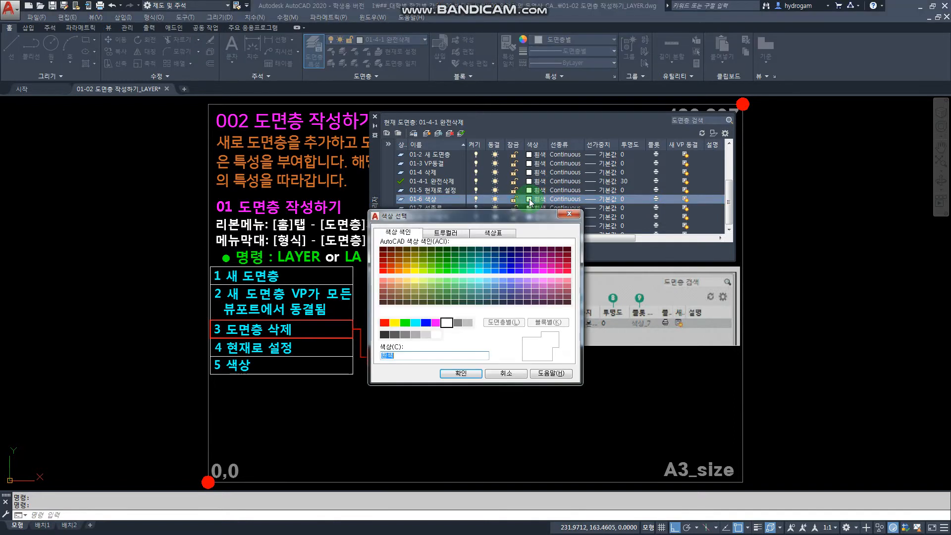
drag(512, 215, 523, 123)
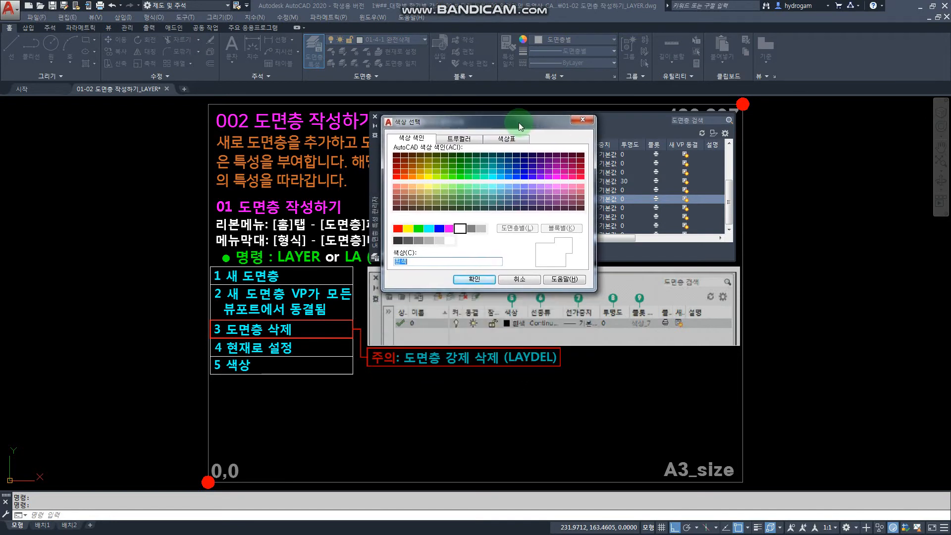
click(456, 139)
click(502, 138)
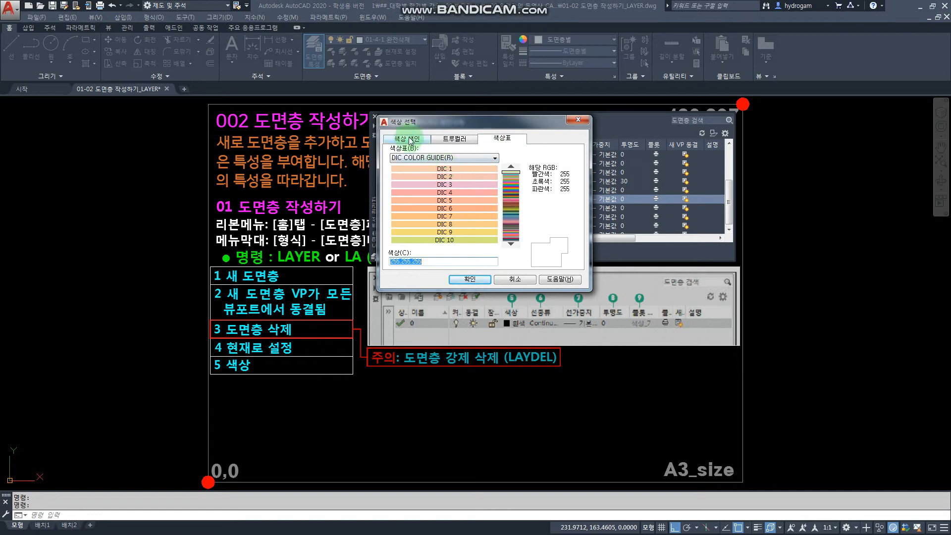
click(461, 142)
click(497, 139)
click(463, 139)
click(491, 139)
click(460, 139)
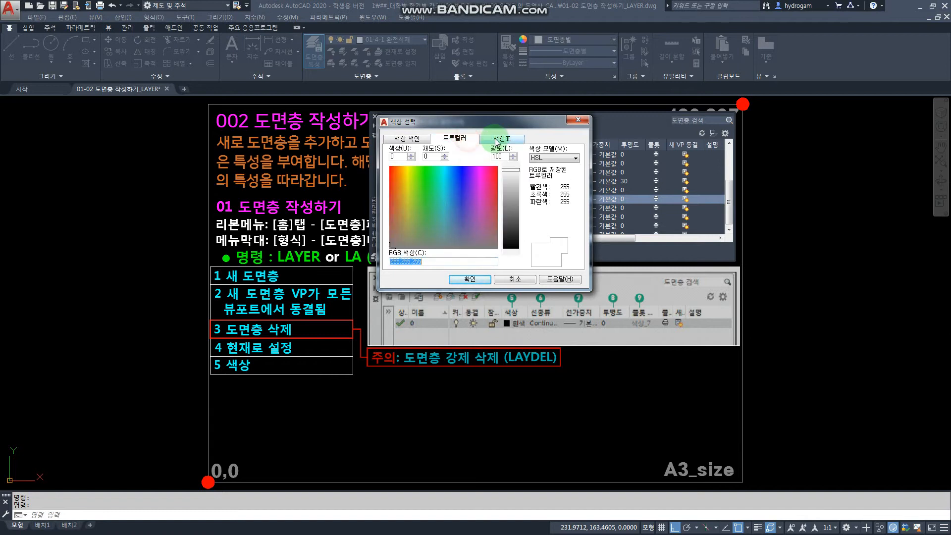
click(497, 141)
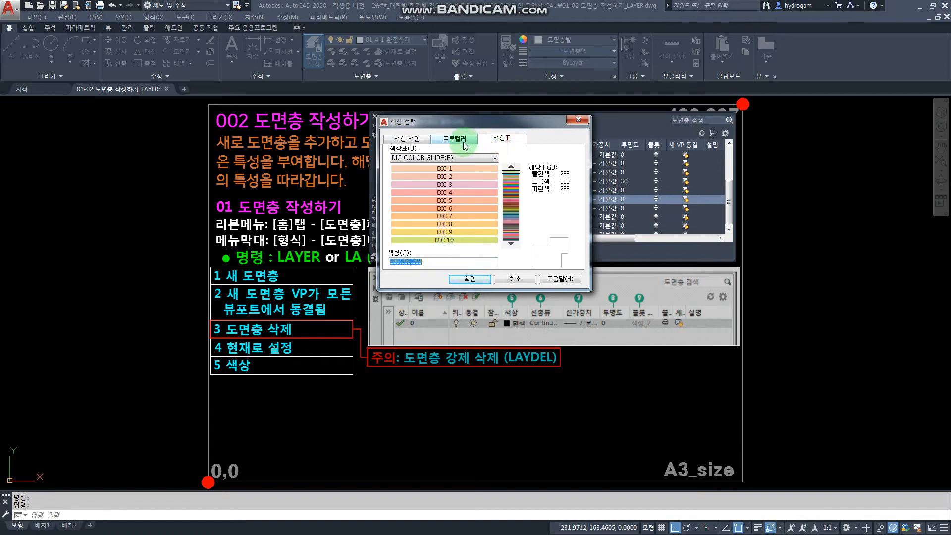
click(463, 140)
click(501, 138)
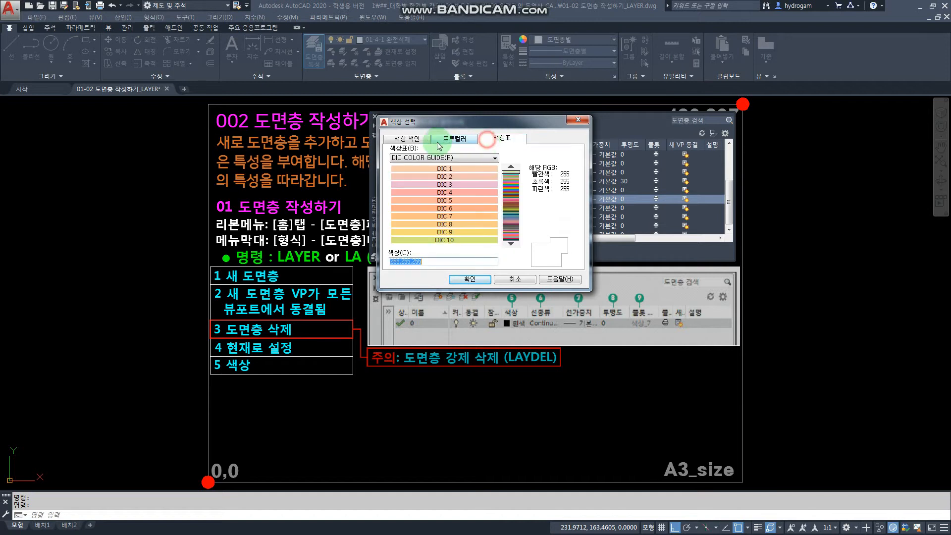
click(409, 138)
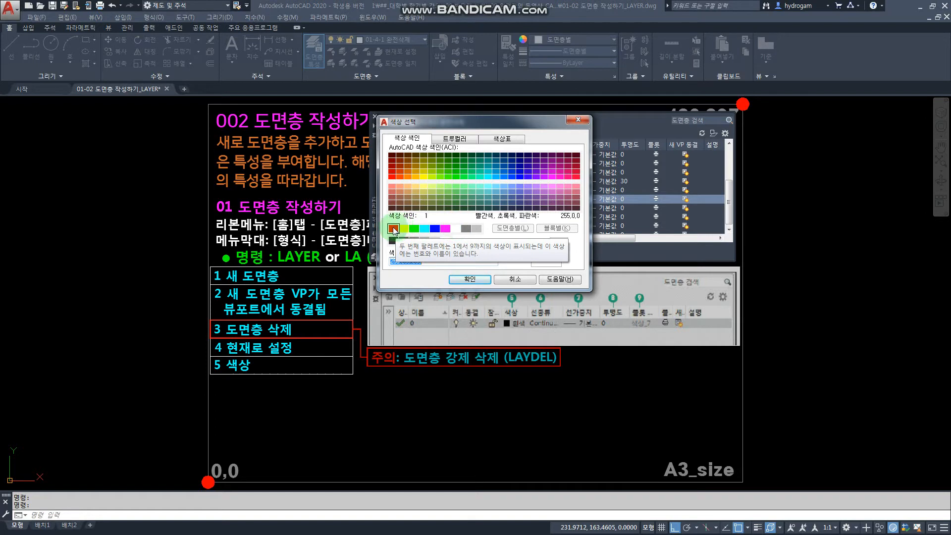
Examine the standard index colours 1 to 7 for layer 01-6 색상, and cancel without assigning a new colour
click(457, 229)
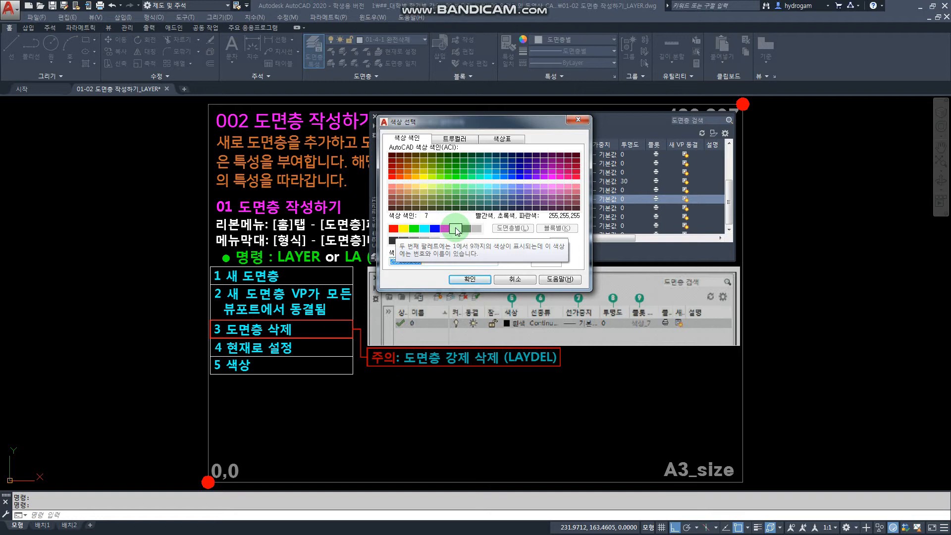
click(445, 228)
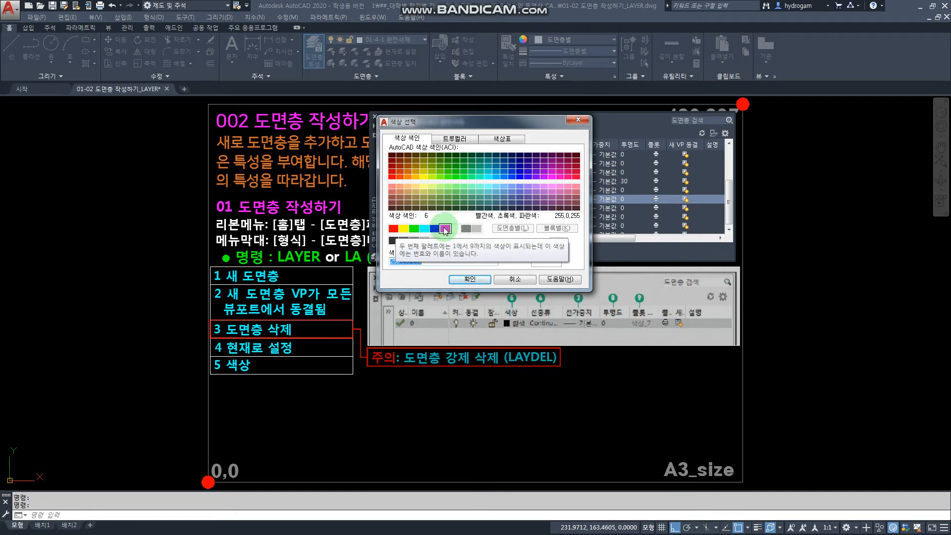
click(435, 228)
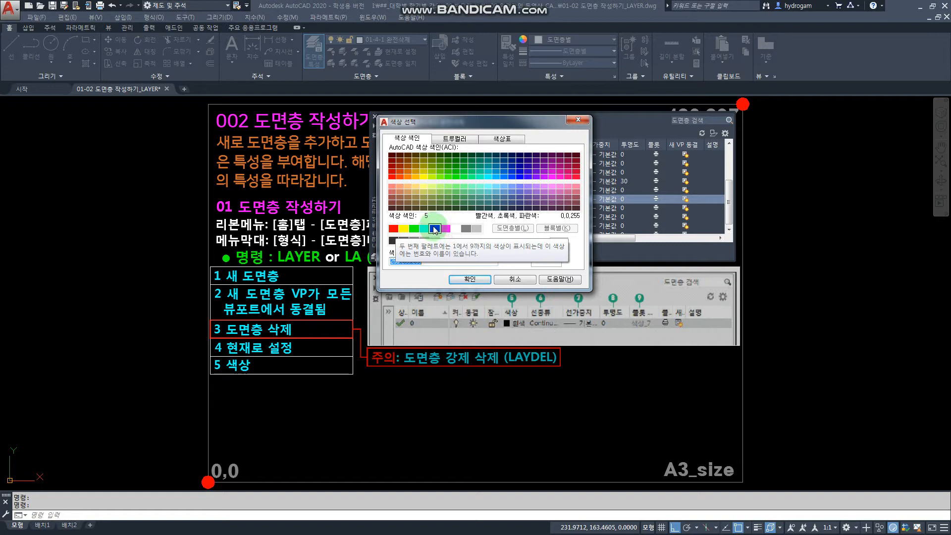
click(413, 229)
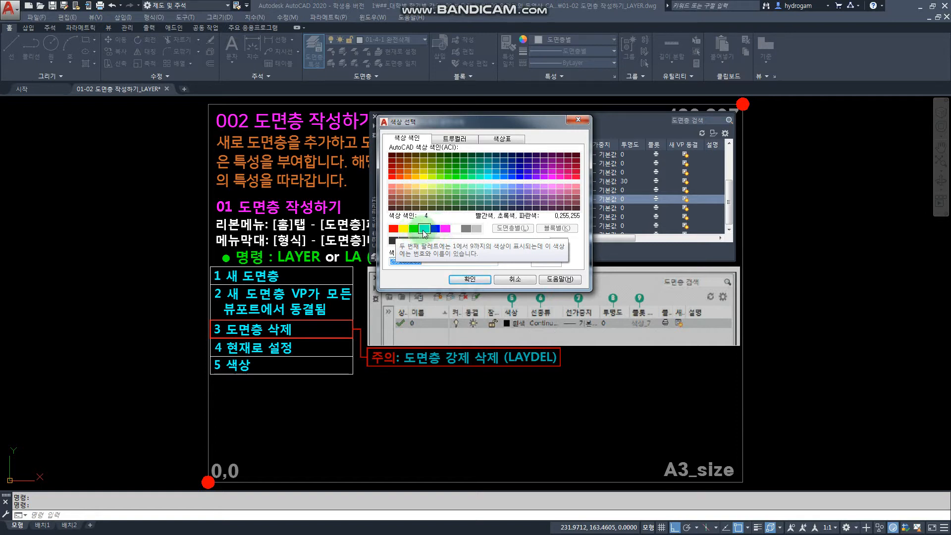
click(458, 229)
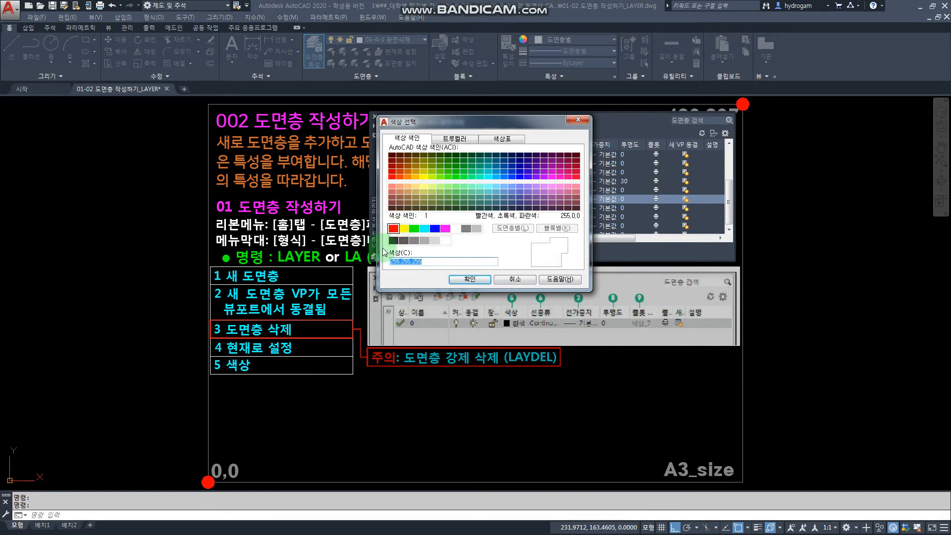
click(404, 229)
click(414, 228)
click(424, 228)
click(415, 230)
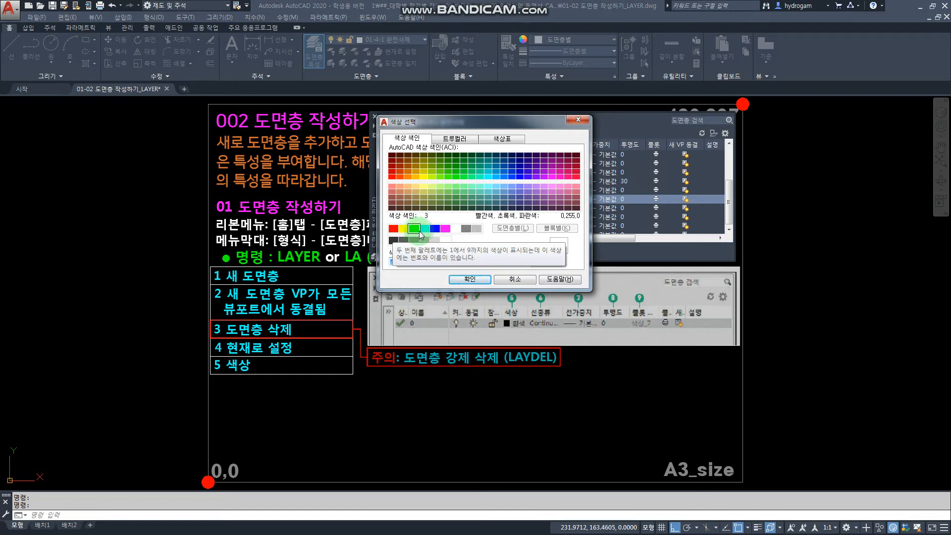
click(403, 229)
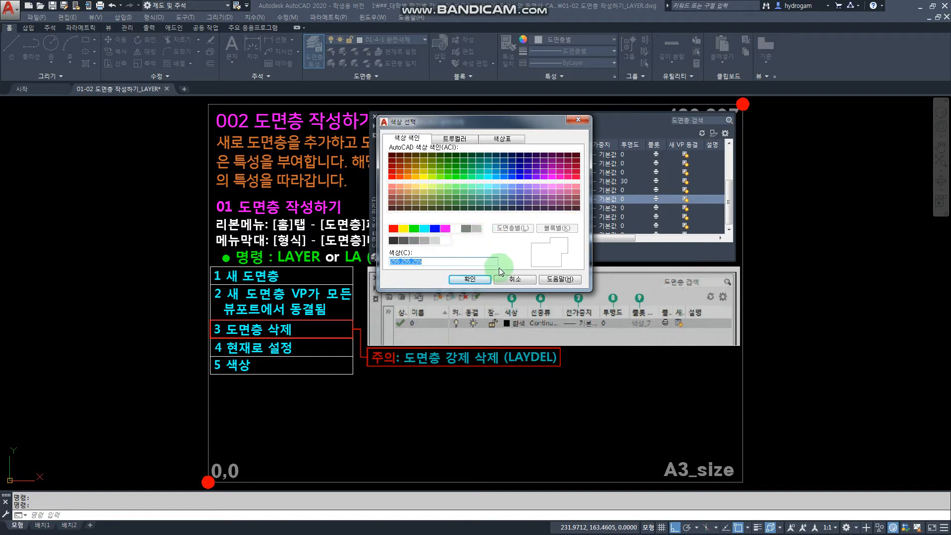
click(509, 280)
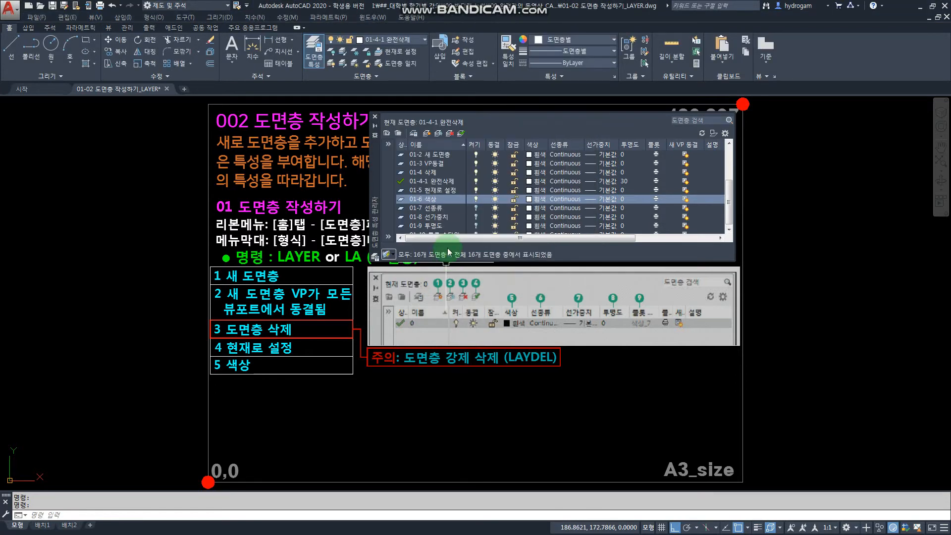
Turn on layer 01-7 선종류 and review the loaded linetypes CENTER, Continuous and HIDDEN in its linetype selection
click(477, 208)
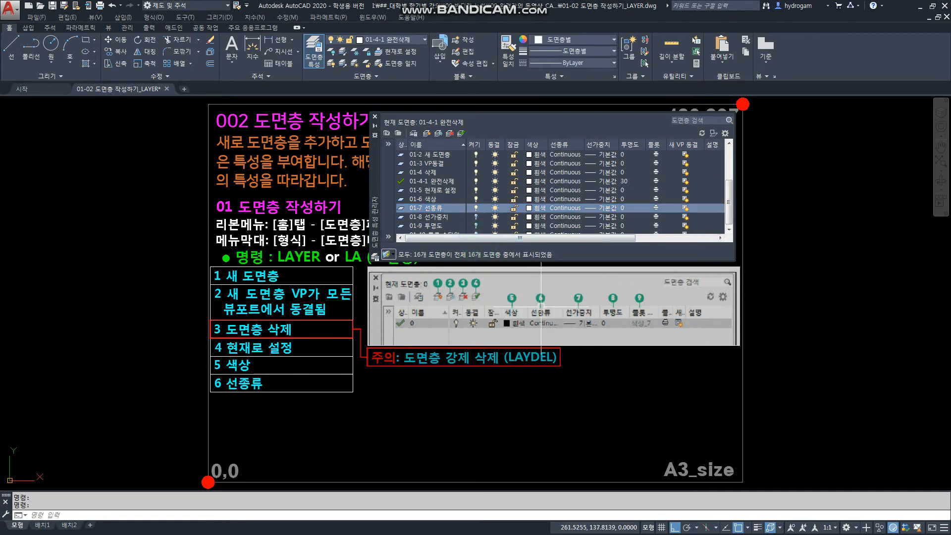
click(577, 208)
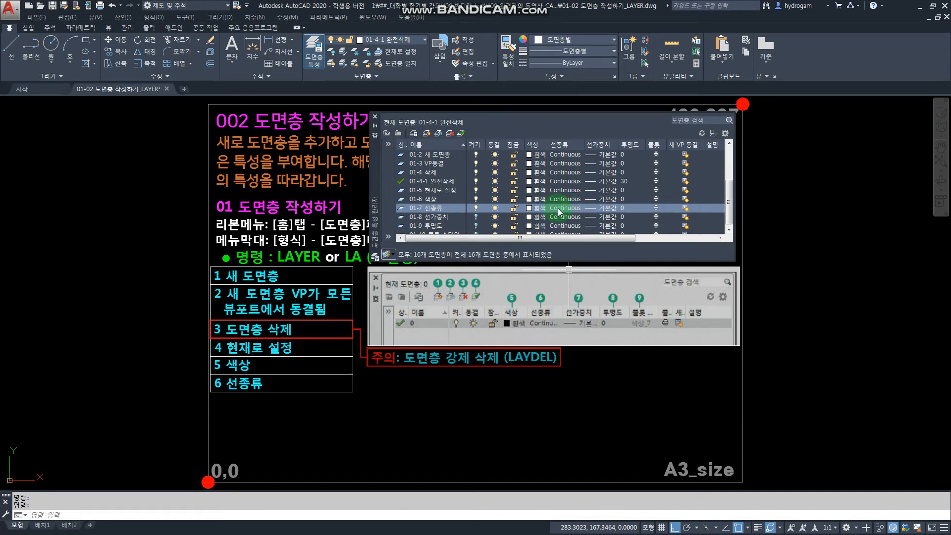
click(559, 212)
click(560, 212)
drag(548, 233, 548, 125)
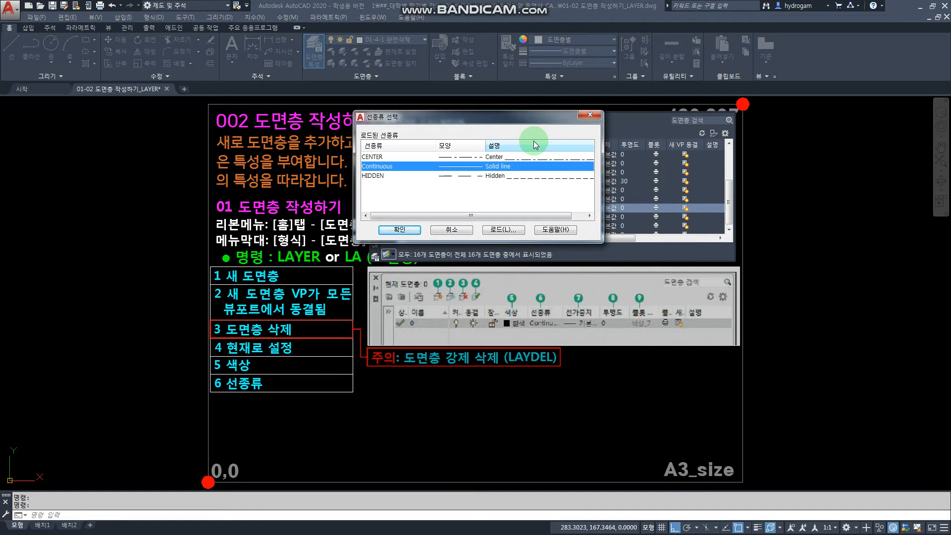
click(401, 156)
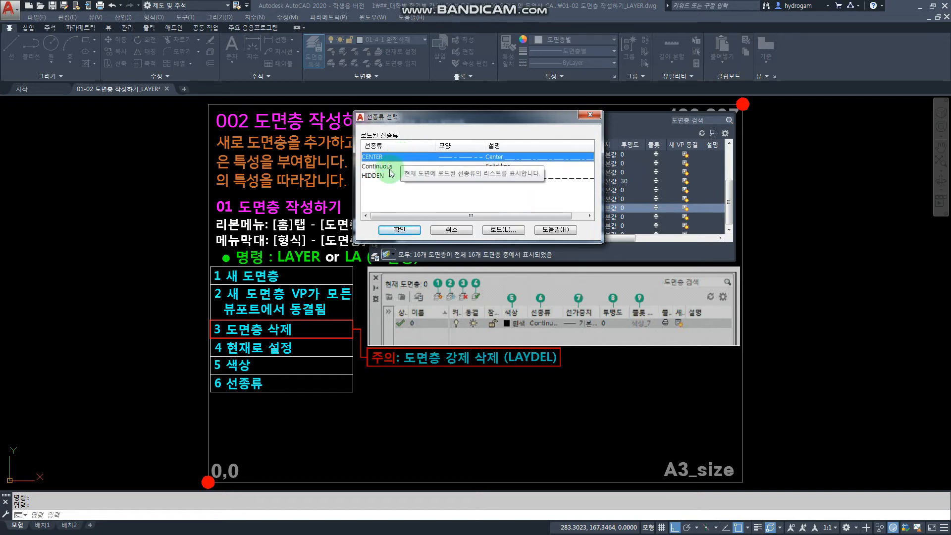
click(390, 169)
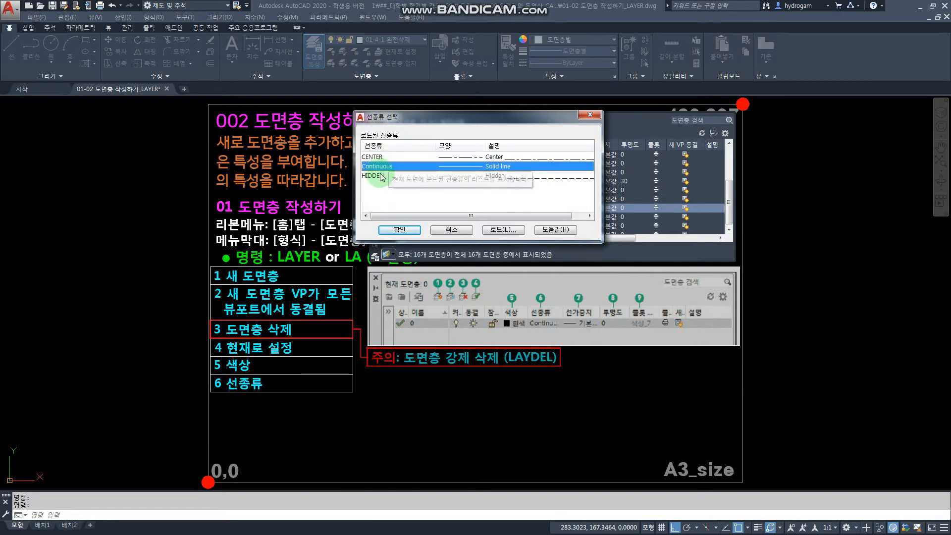
click(379, 176)
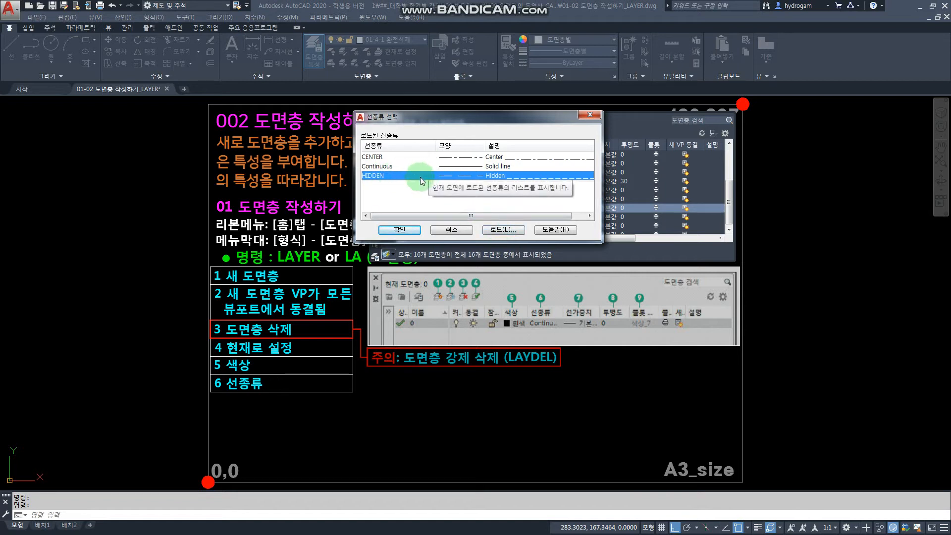
Open the list of loadable linetypes from acadiso.lin, and look at the linetype file selection without choosing another file
click(503, 230)
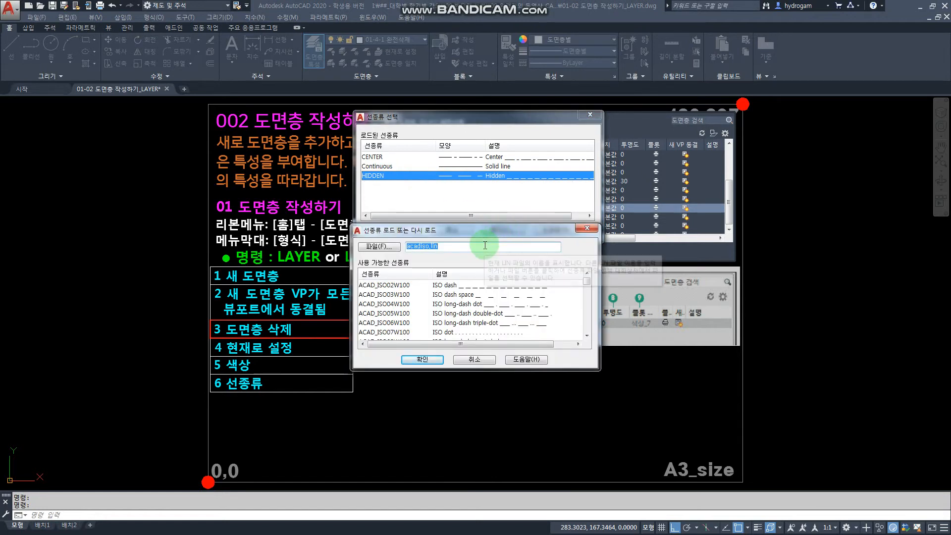
drag(481, 228, 482, 237)
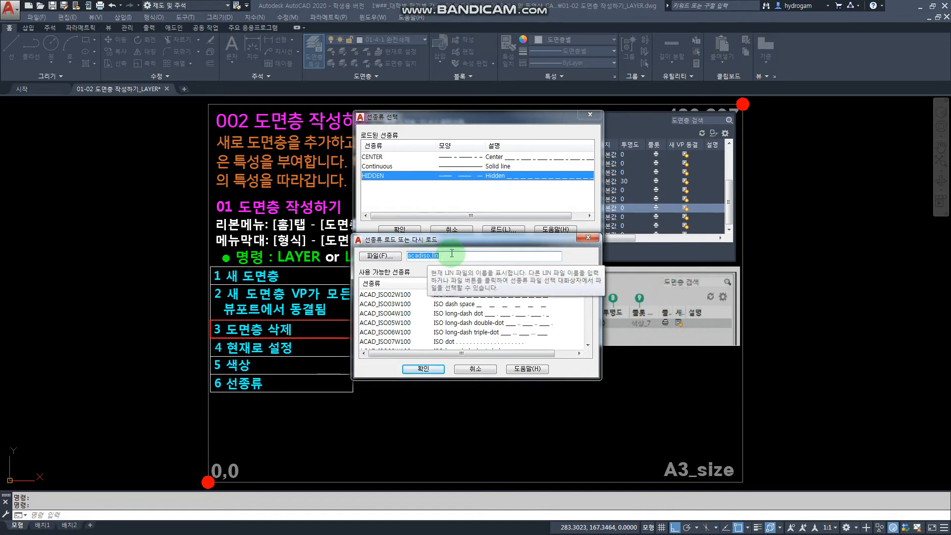
click(381, 256)
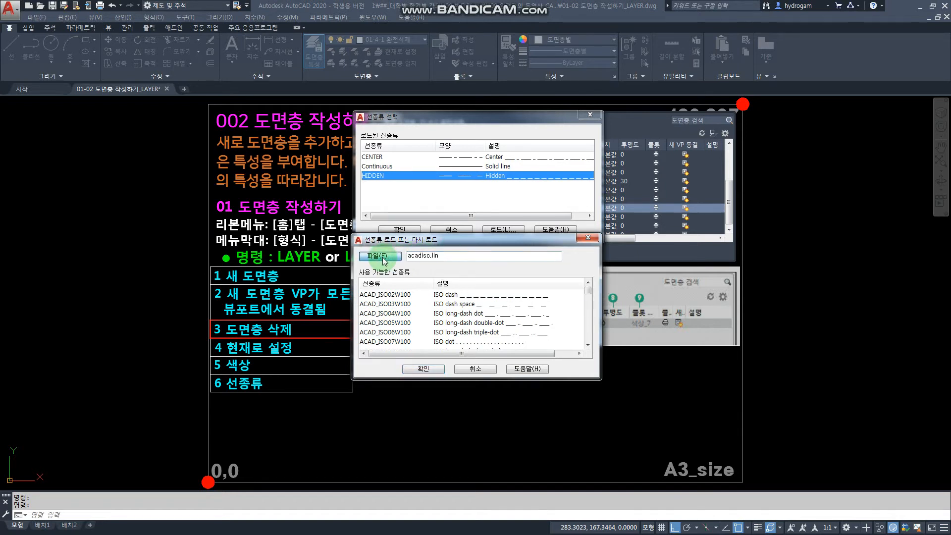
click(633, 381)
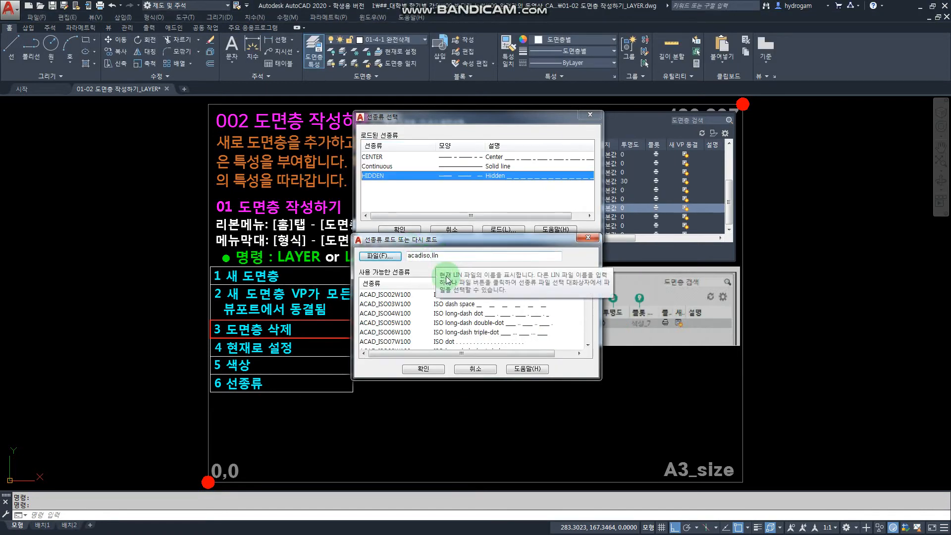
Browse the loadable linetypes by initial letter, looking at the CENTER, HIDDEN, DIVIDE and FENCELINE families, and cancel without loading any
click(398, 313)
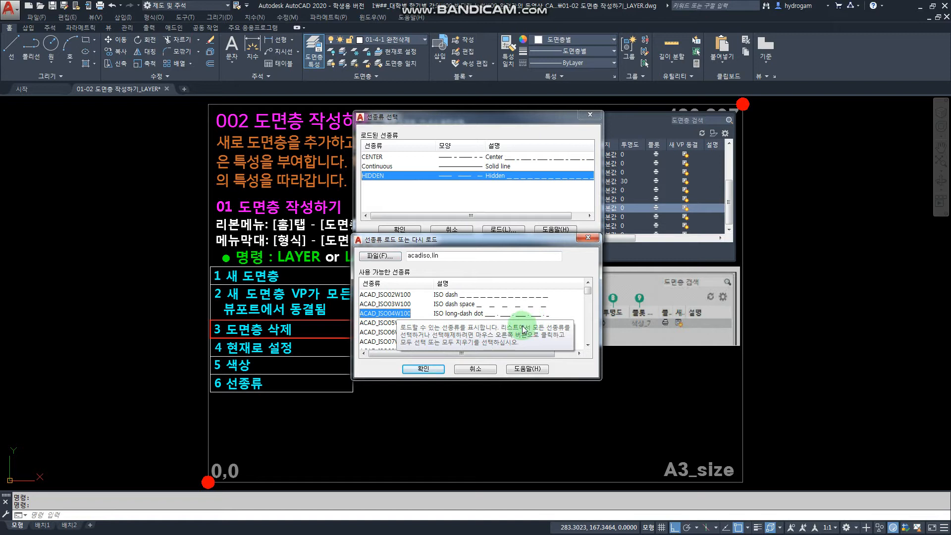
key(c)
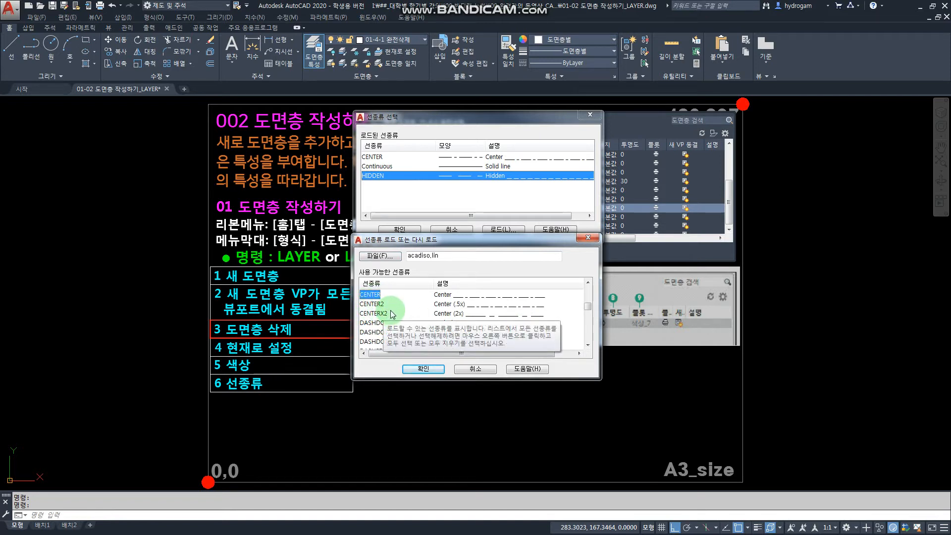
click(391, 316)
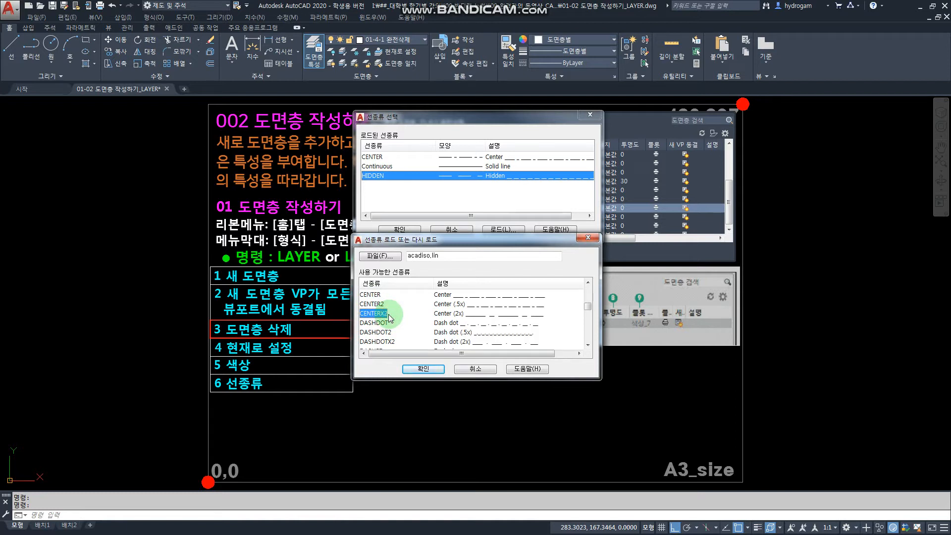
key(h)
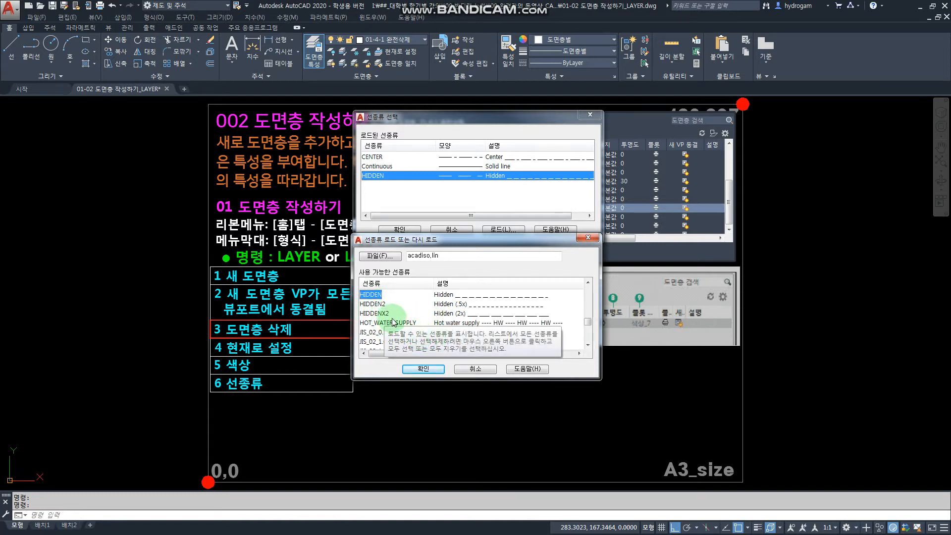
mouse_move(587, 325)
mouse_down()
mouse_move(586, 300)
mouse_move(584, 318)
mouse_up()
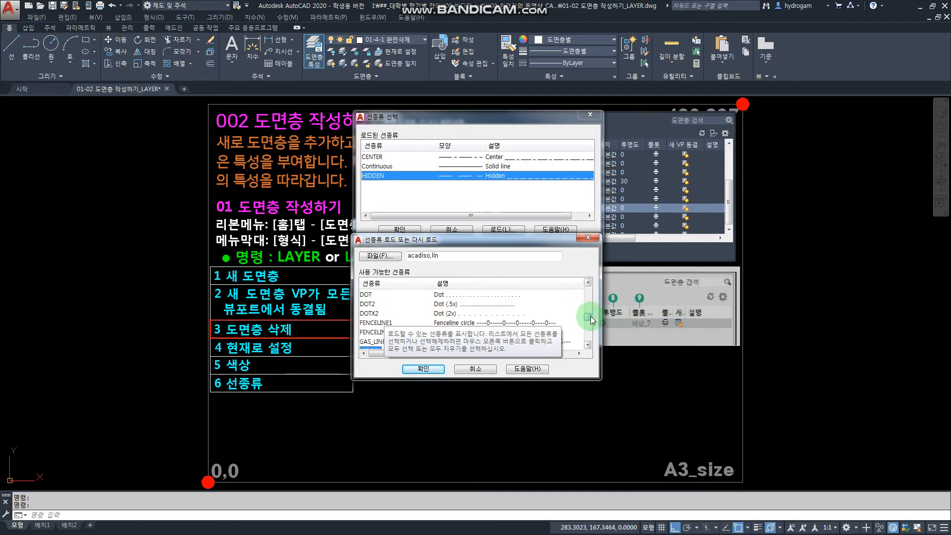
drag(590, 320, 589, 317)
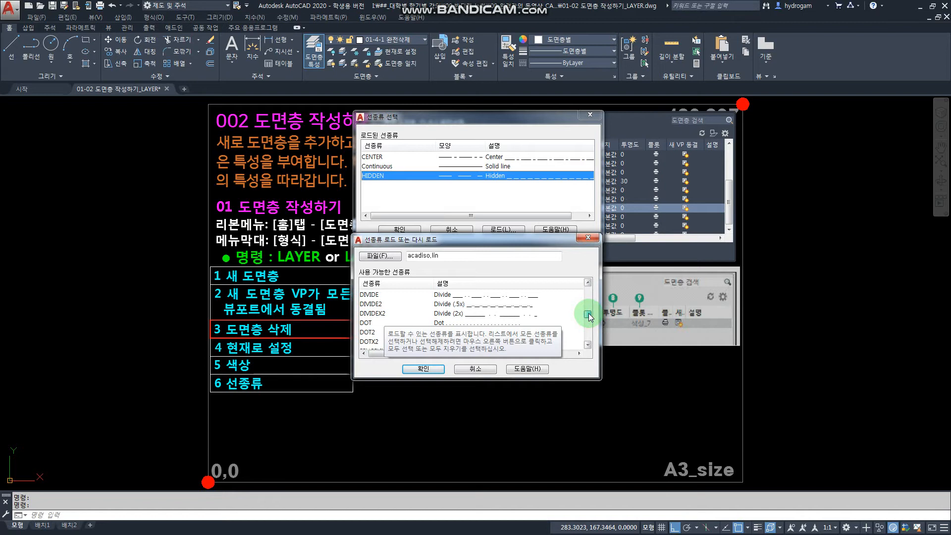
click(395, 304)
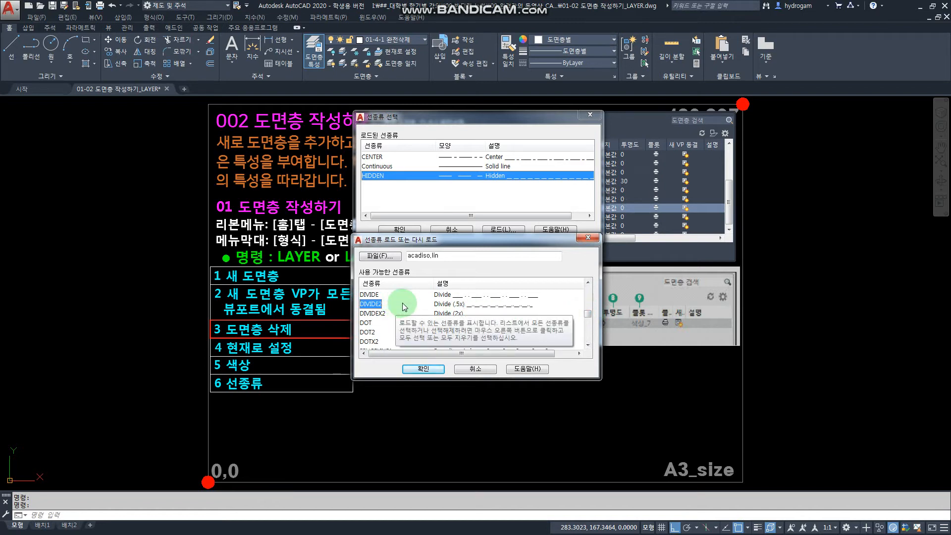
click(409, 314)
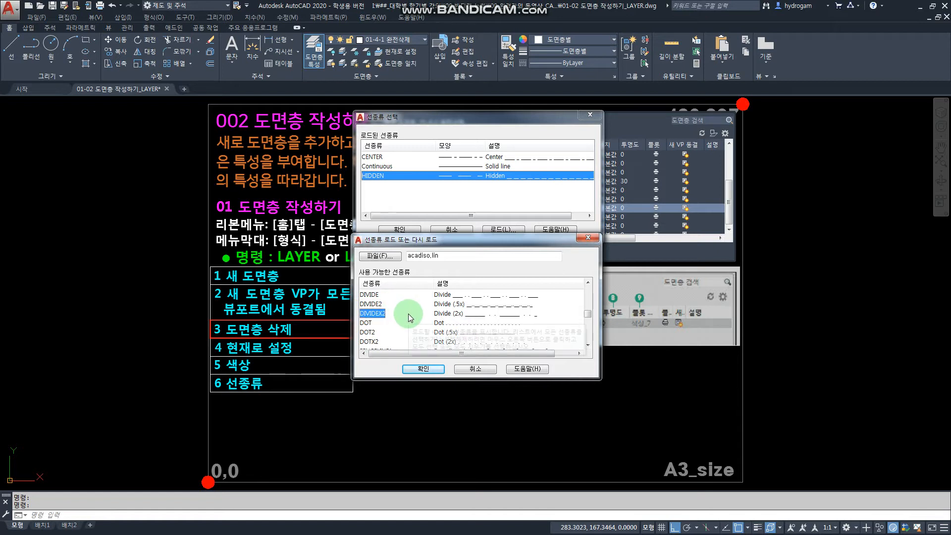
key(f)
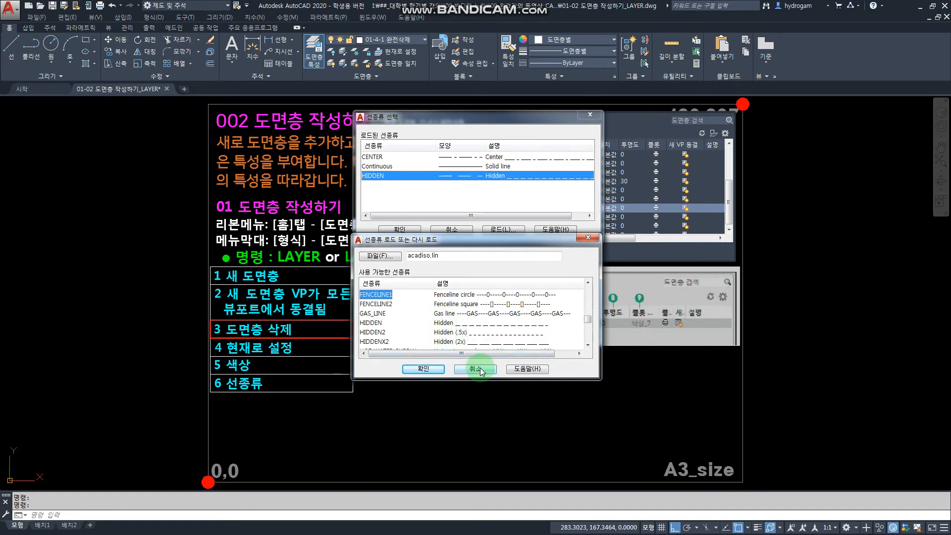
key(Escape)
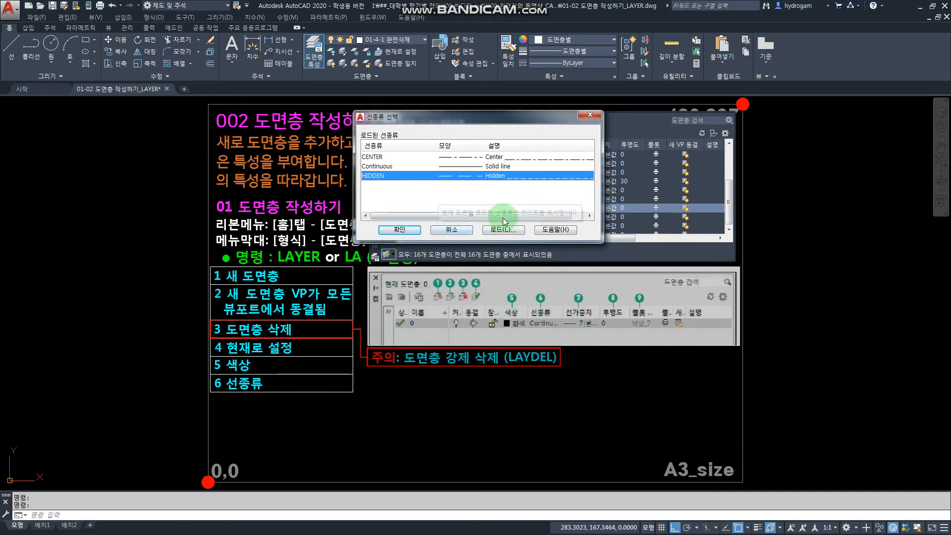
Load the DIVIDE linetype from acadiso.lin and assign it to layer 01-7 선종류
click(500, 231)
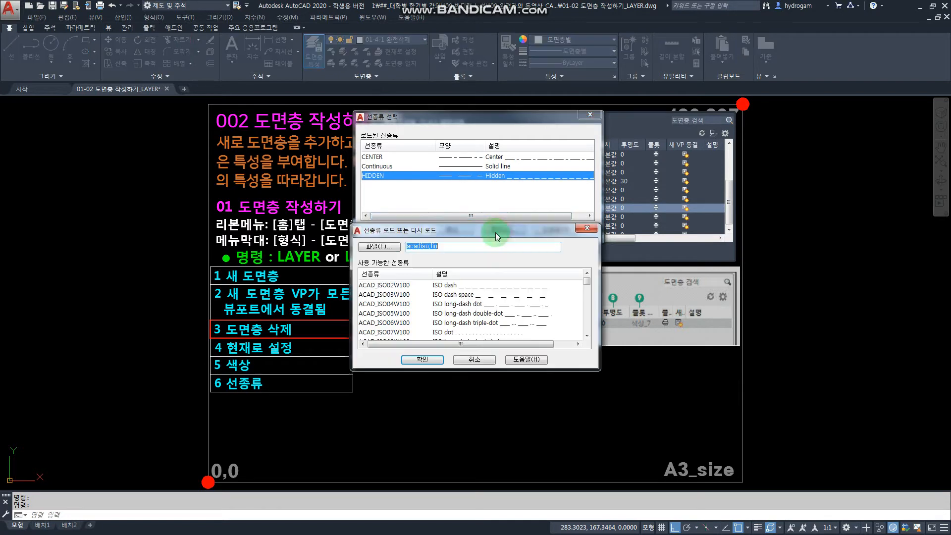
click(391, 295)
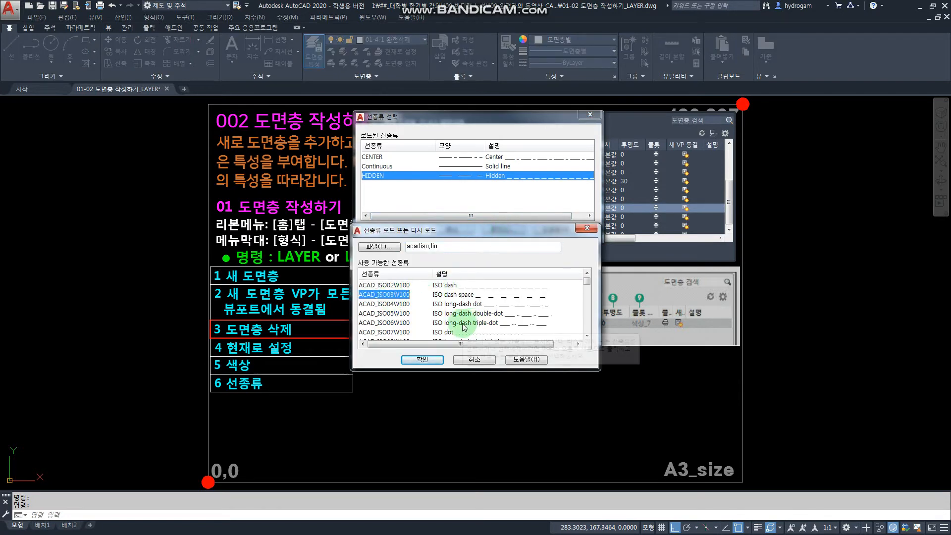
scroll(464, 327, down, 2)
scroll(464, 326, down, 6)
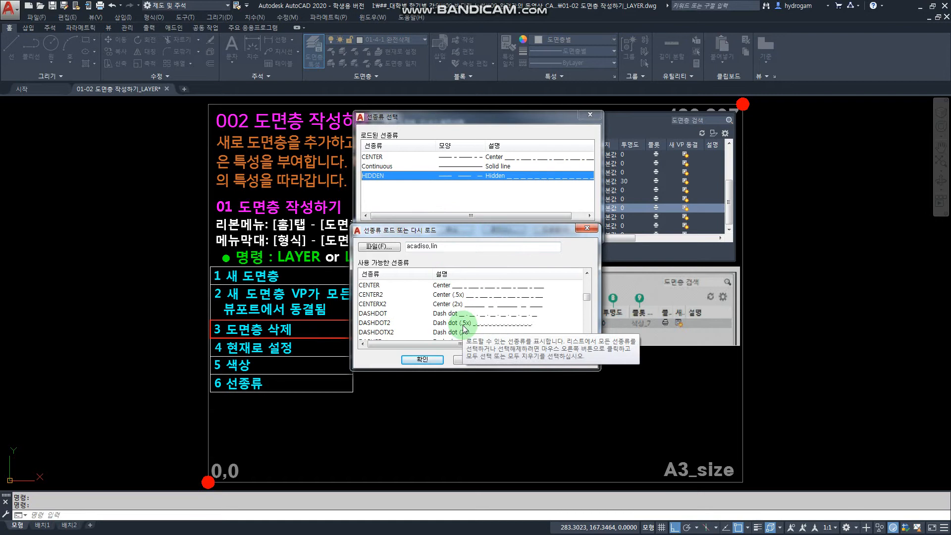
click(376, 313)
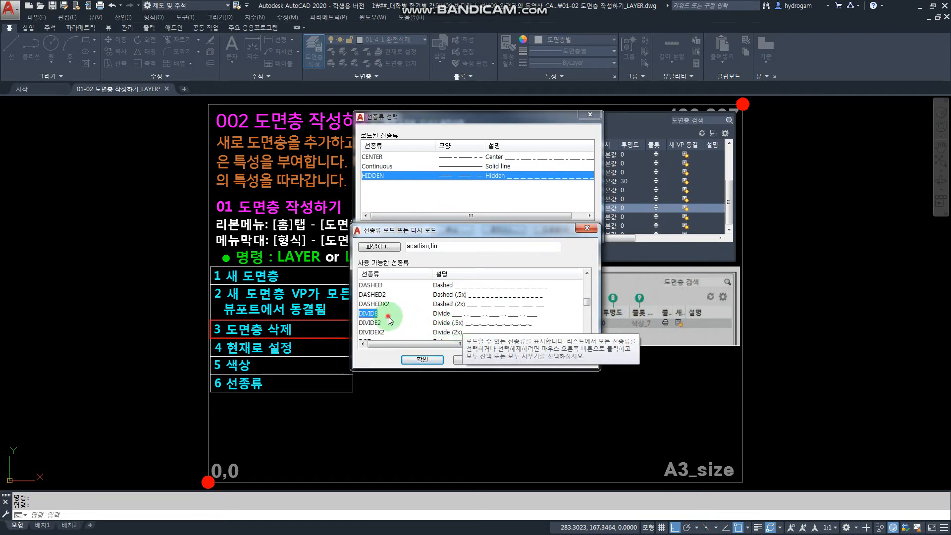
click(416, 359)
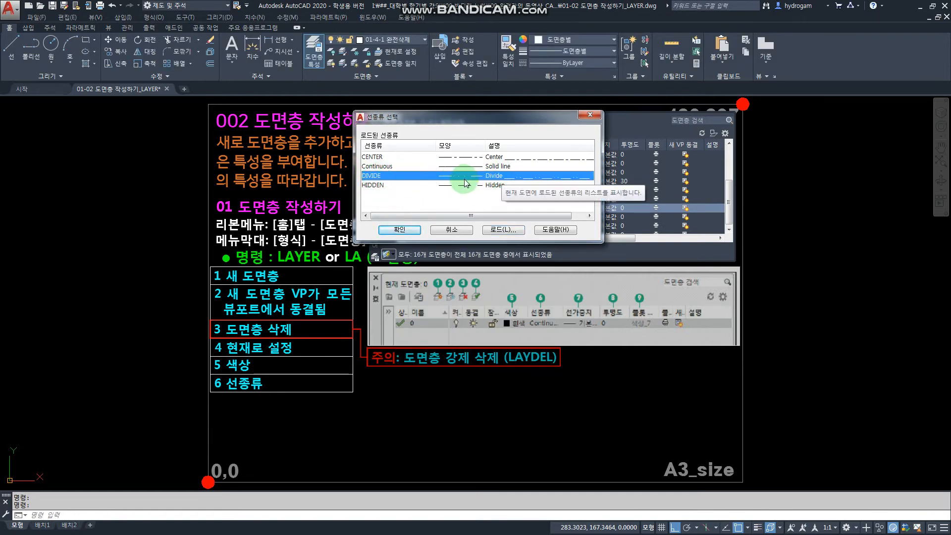
click(373, 177)
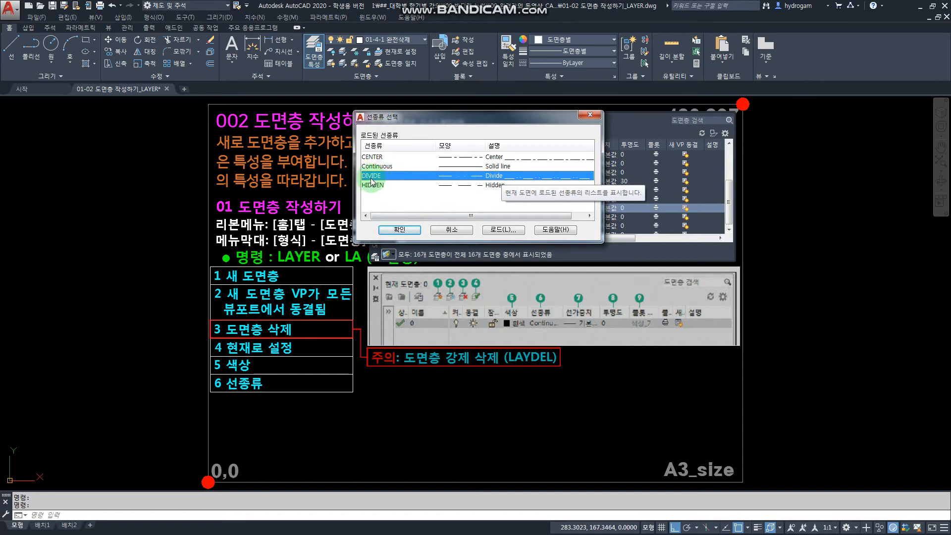
click(399, 230)
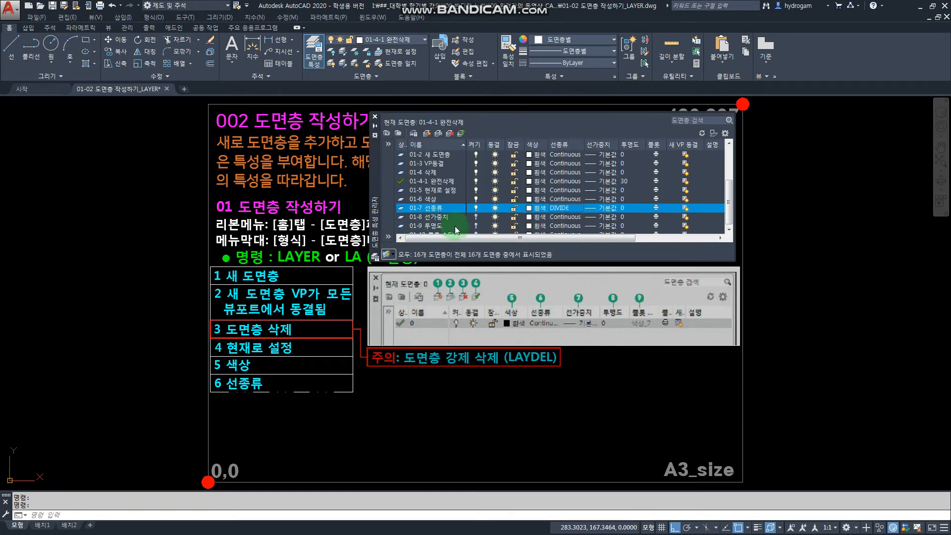
Set the linetype of layer 01-7 선종류 back to Continuous
click(564, 212)
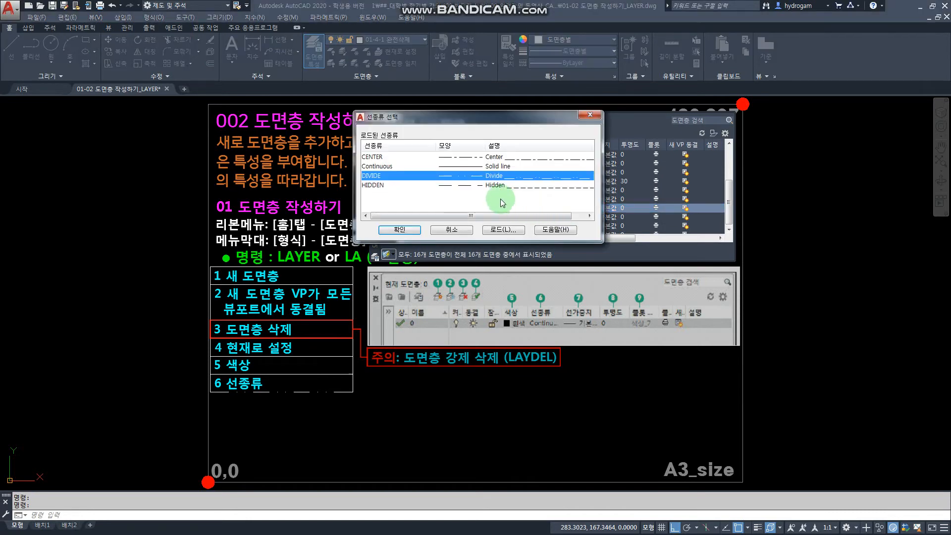
click(380, 165)
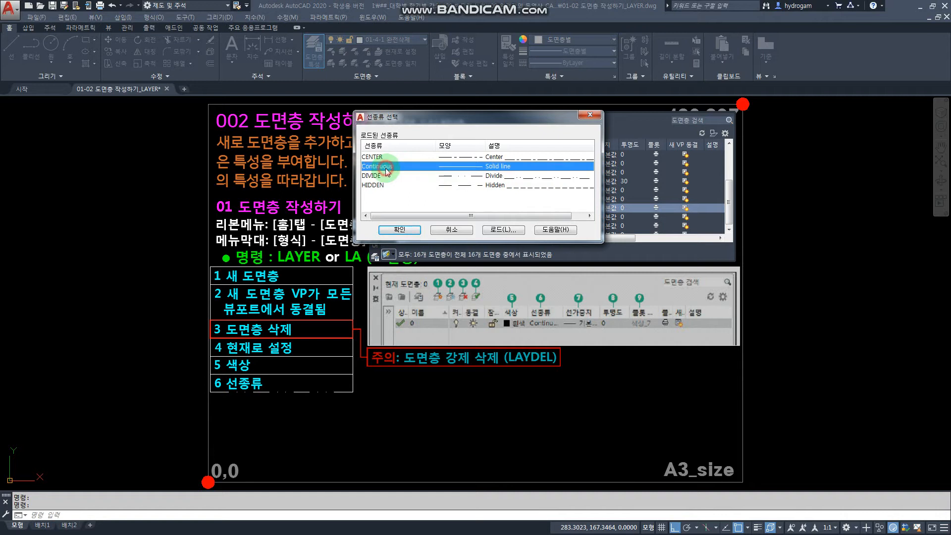
click(396, 230)
Review the loaded HIDDEN and CENTER linetypes for layer 01-7 선종류, and cancel without assigning either
click(564, 212)
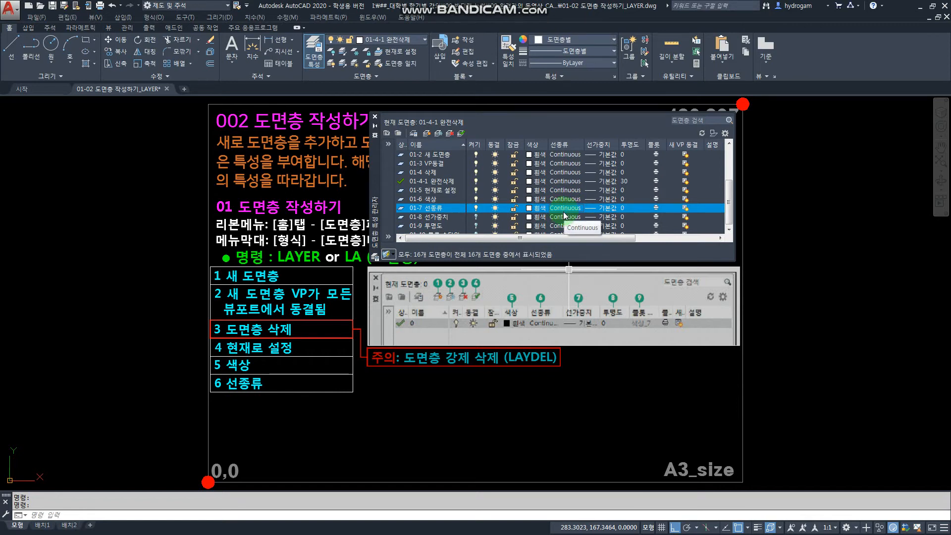
click(564, 212)
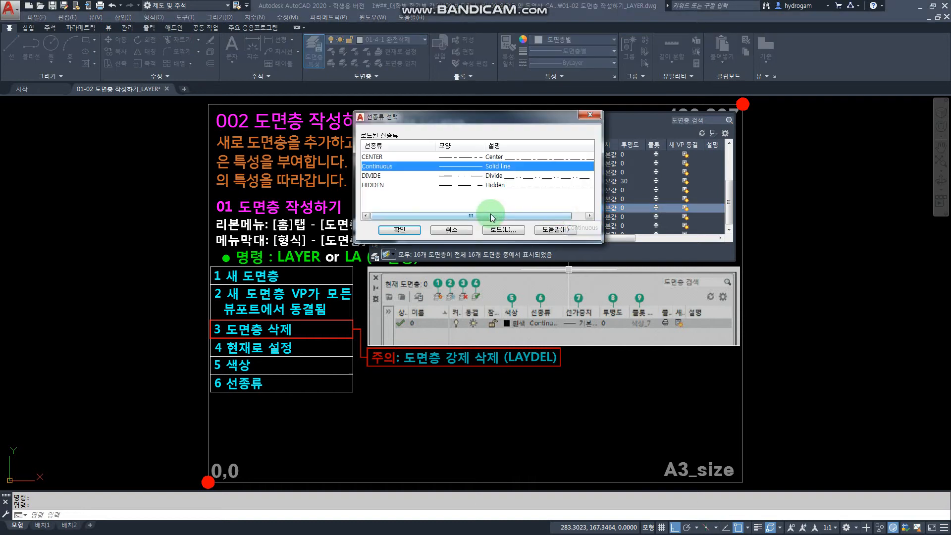
click(384, 188)
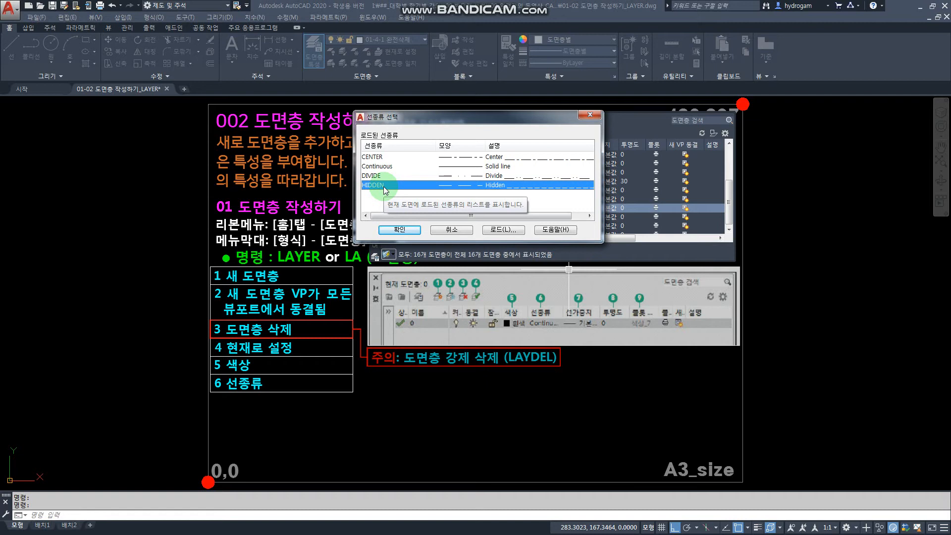
click(394, 156)
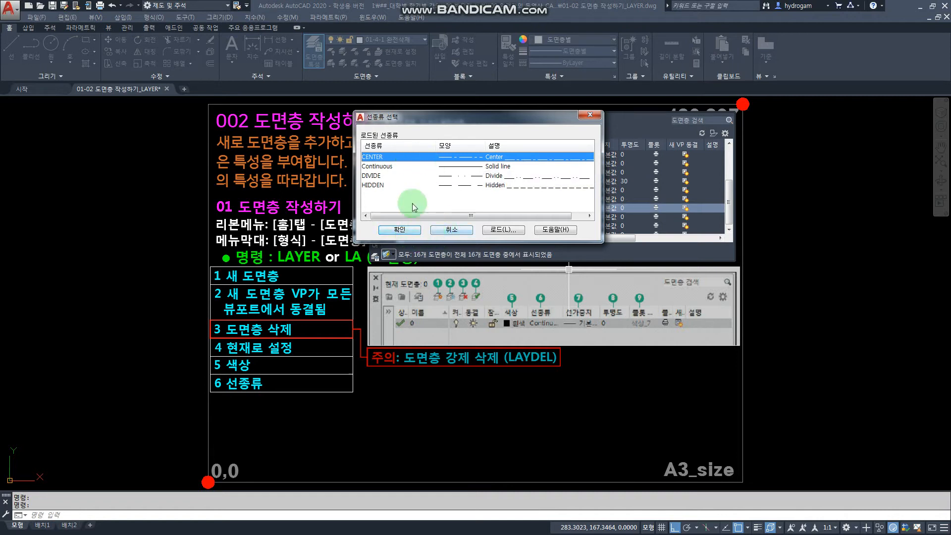
click(447, 230)
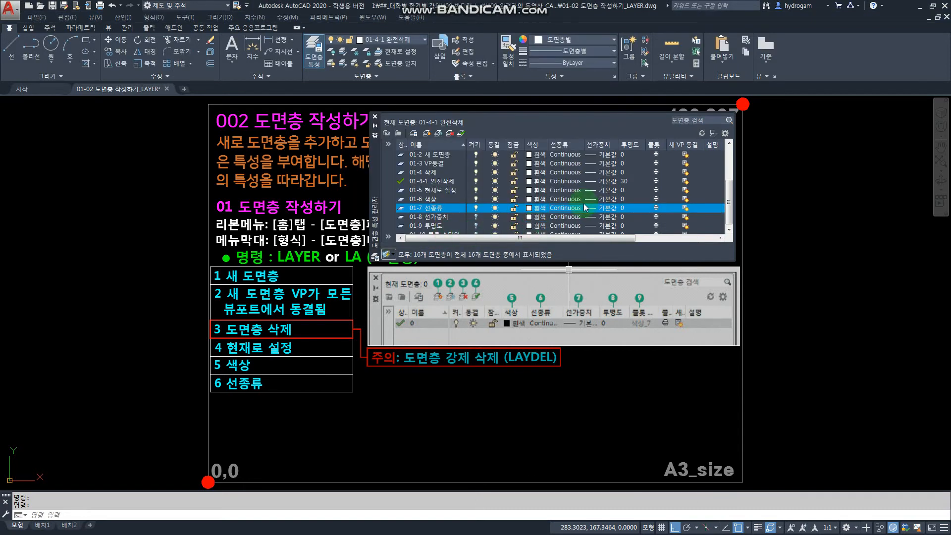
click(576, 209)
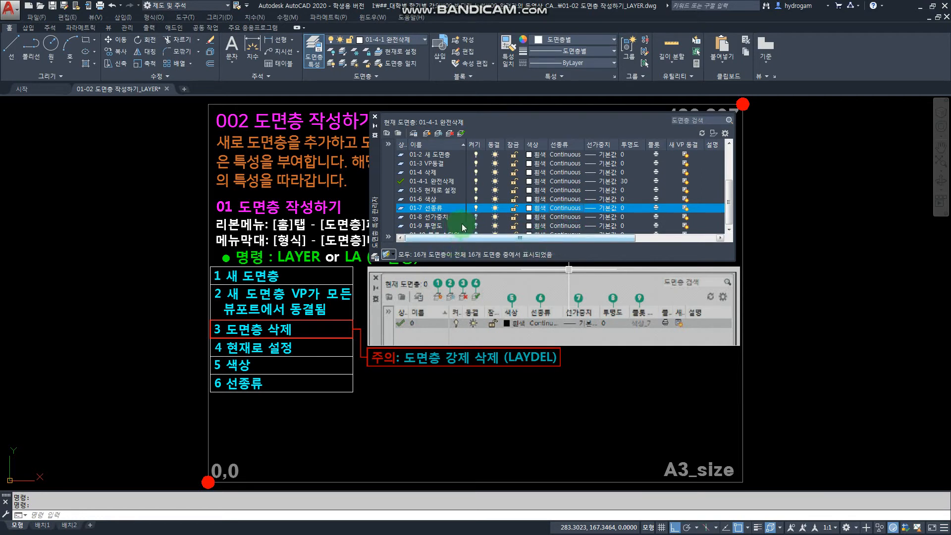
Turn on layer 01-8 선가중치 and set its lineweight to 2.00 mm
click(476, 217)
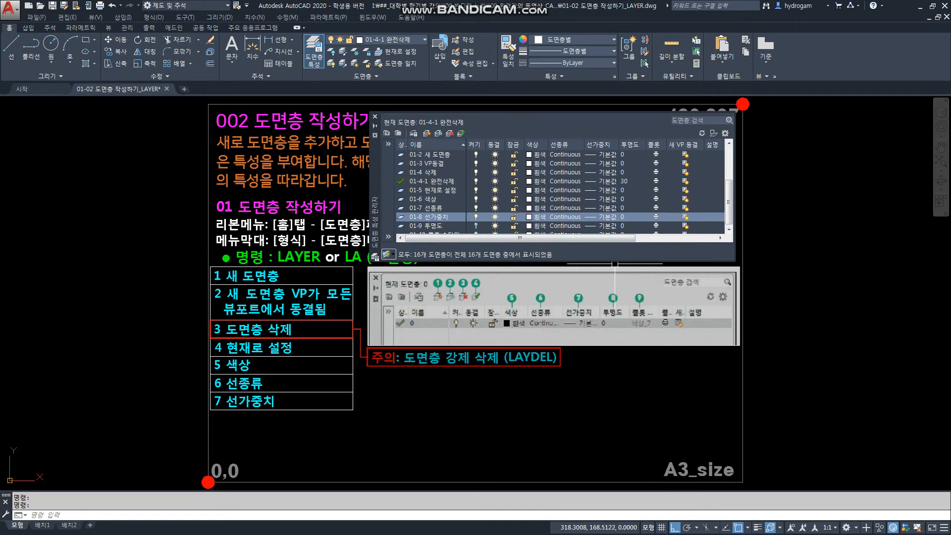
click(608, 217)
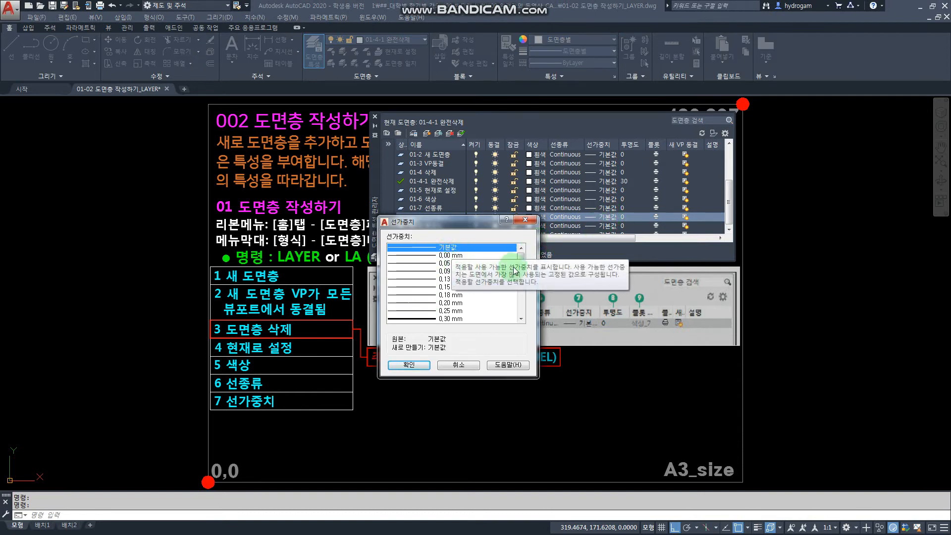
drag(526, 258, 521, 298)
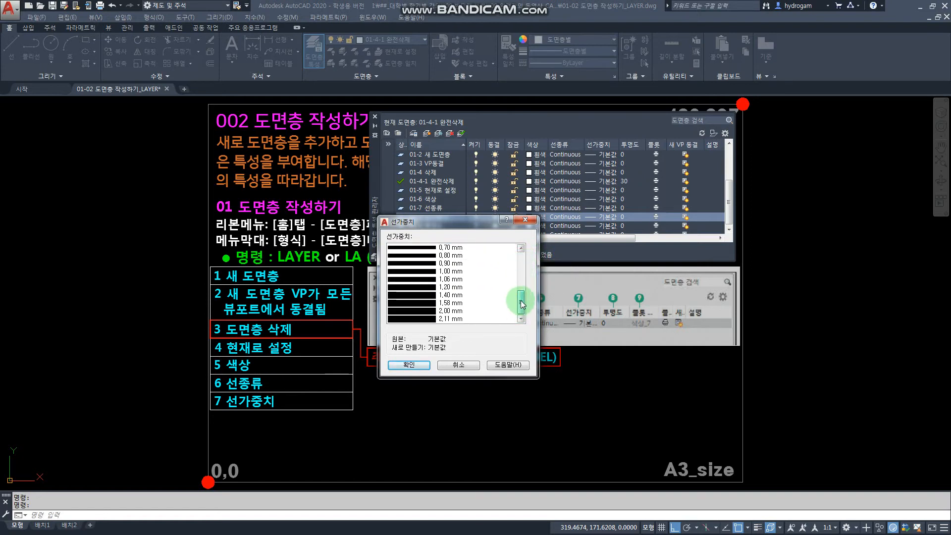
click(411, 310)
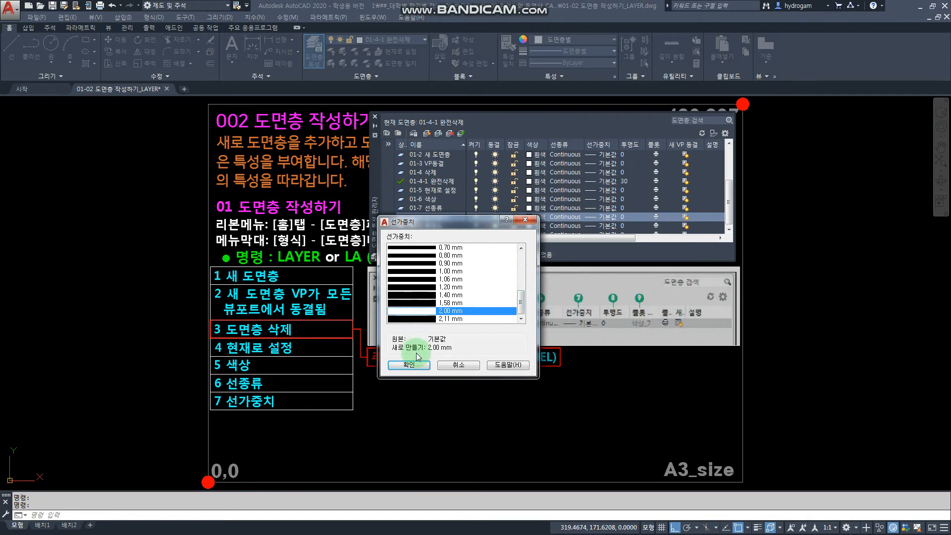
click(416, 369)
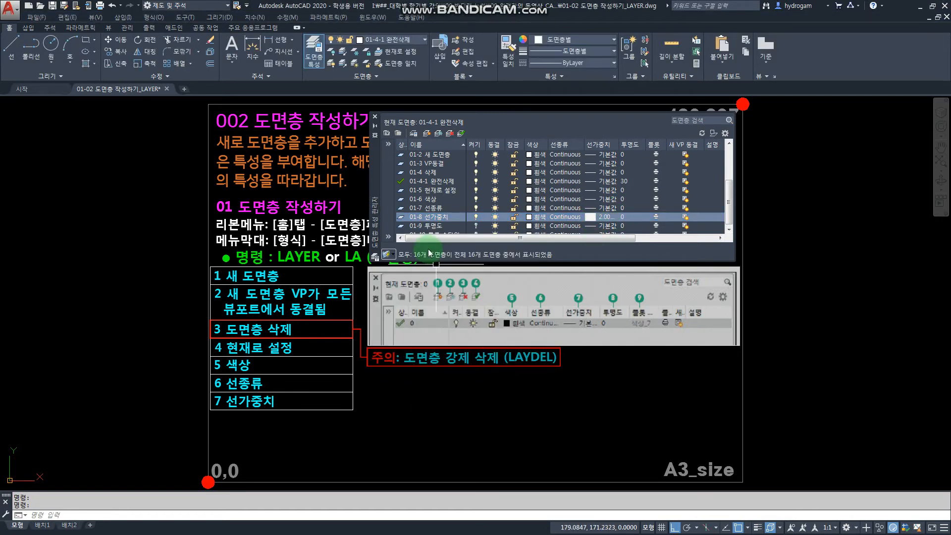
Make layer 01-8 선가중치 current and draw a horizontal test line below the LAYDEL caution box
double_click(402, 221)
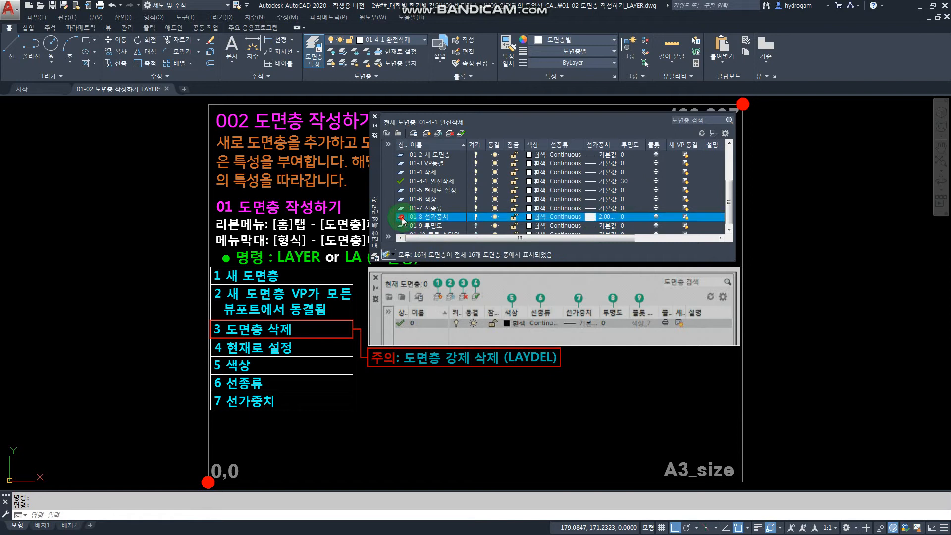
click(463, 411)
click(443, 398)
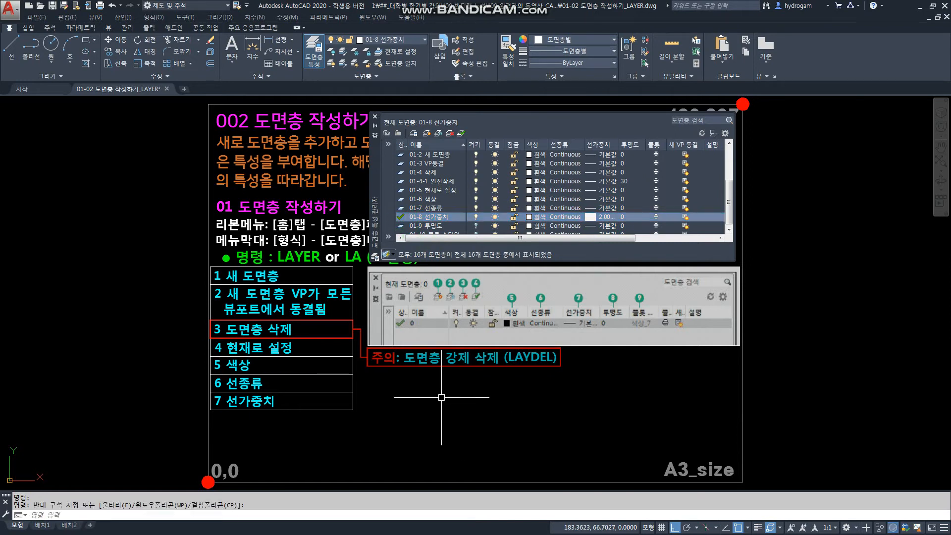
text(L)
key(Return)
click(442, 418)
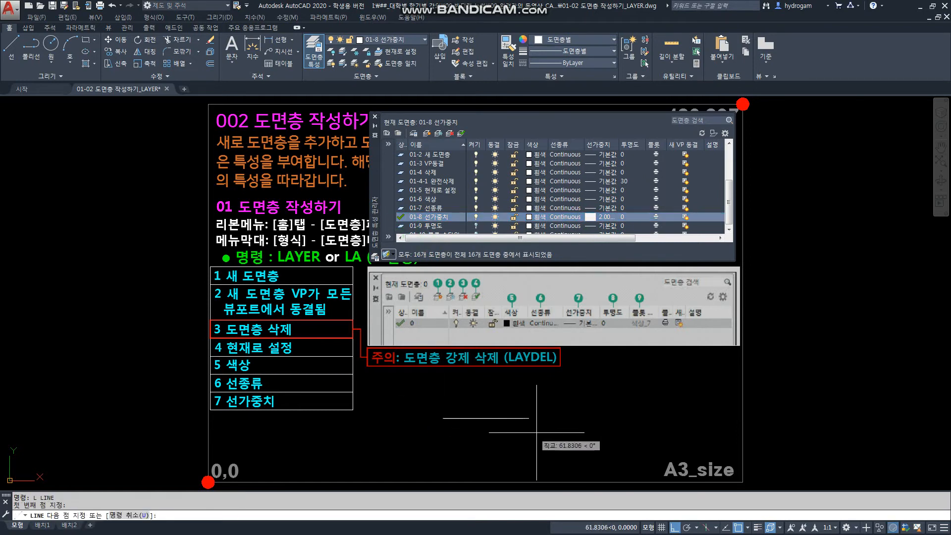
click(540, 418)
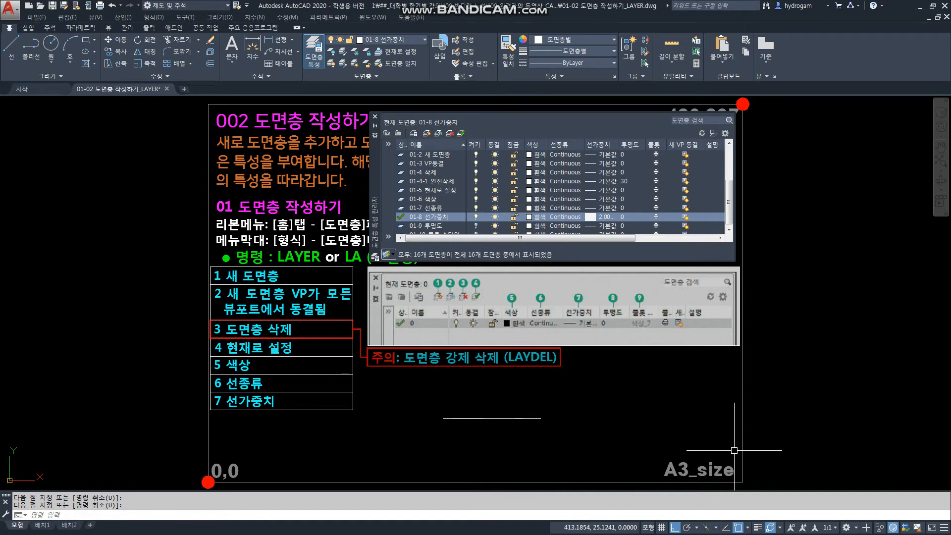
Toggle the lineweight display on and off several times to compare the test line, leaving the display off
click(757, 528)
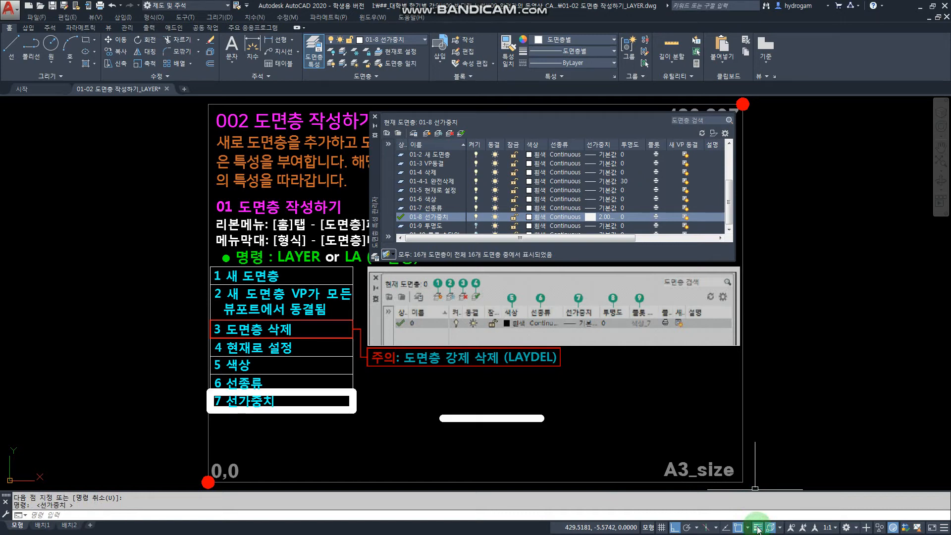
click(757, 527)
click(757, 528)
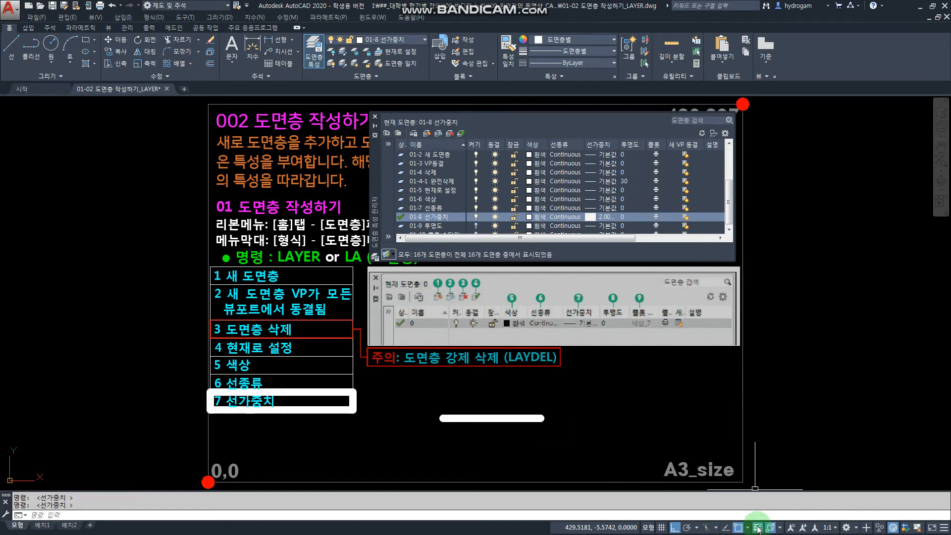
click(757, 528)
click(757, 528)
click(757, 528)
click(757, 528)
click(757, 527)
click(757, 528)
click(757, 528)
click(757, 528)
click(758, 529)
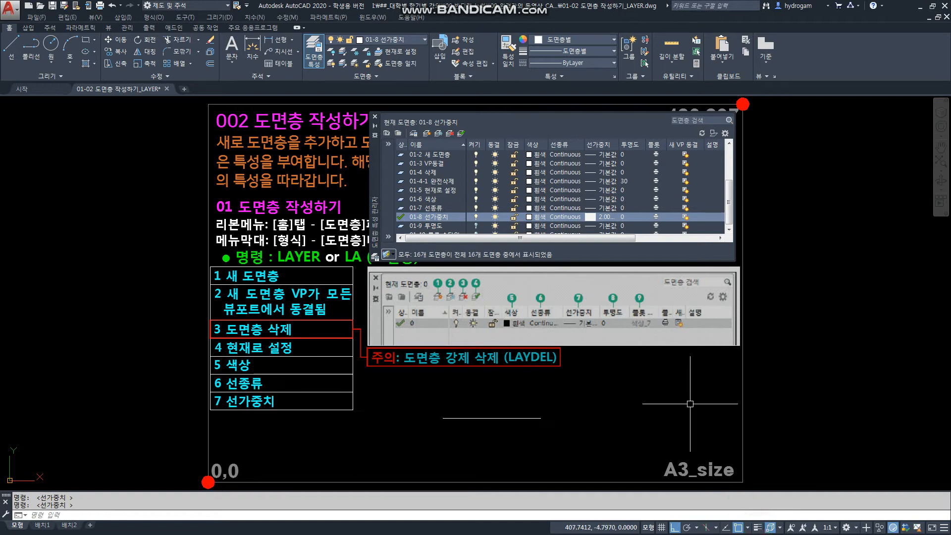
Set the lineweight of layer 01-8 선가중치 back to 기본값 (default)
click(588, 221)
drag(521, 297, 529, 255)
click(446, 248)
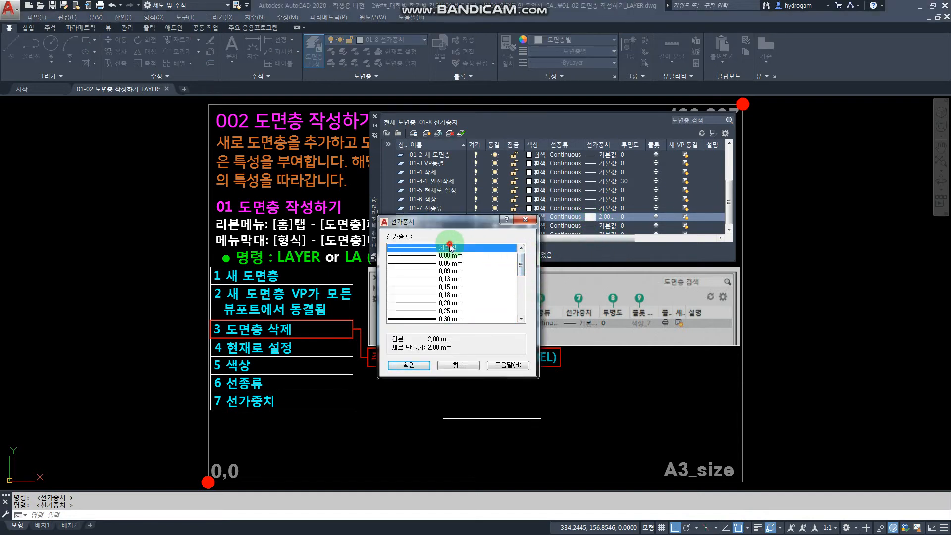
click(408, 364)
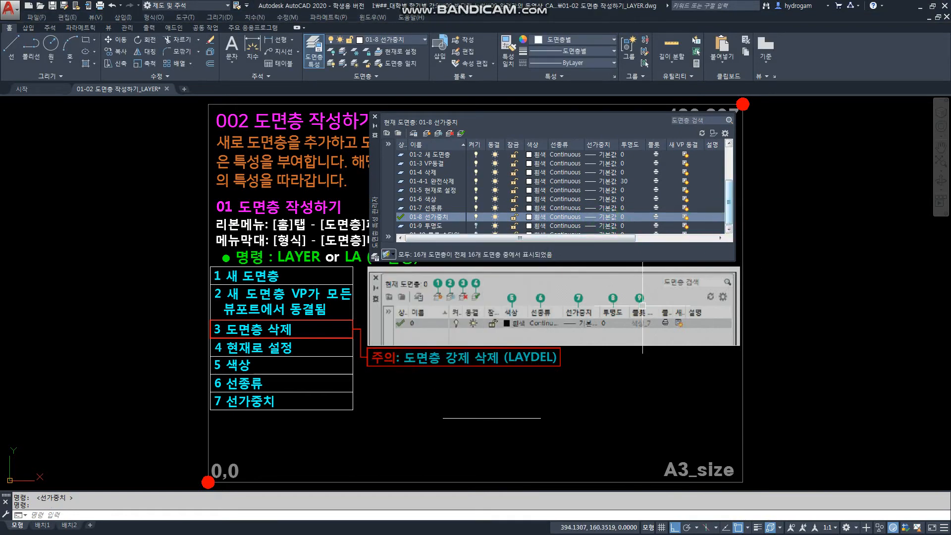
Select the horizontal test line with a crossing window and delete it
click(543, 390)
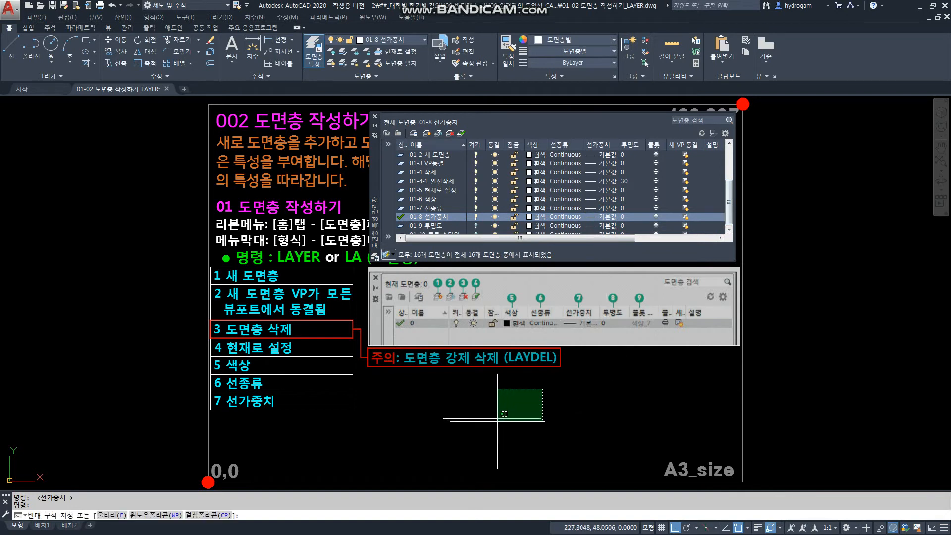
click(482, 424)
key(Delete)
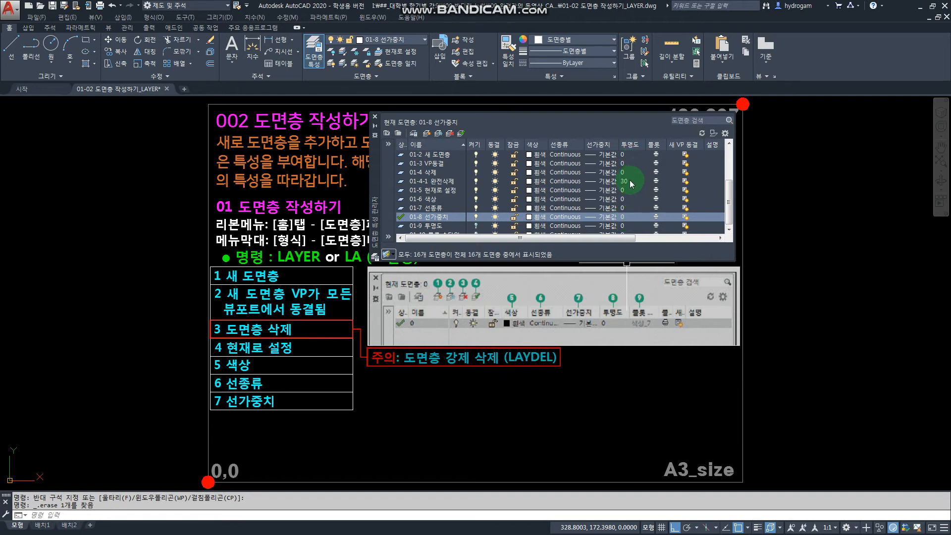
Set the transparency of layer 01-8 선가중치 to 80 and inspect the note row 7 선가중치 up close
click(622, 222)
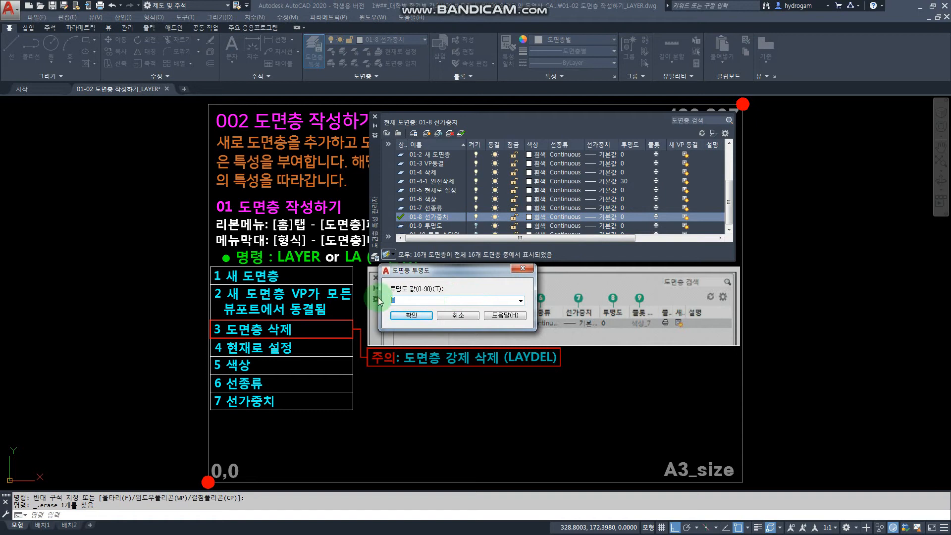
text(80)
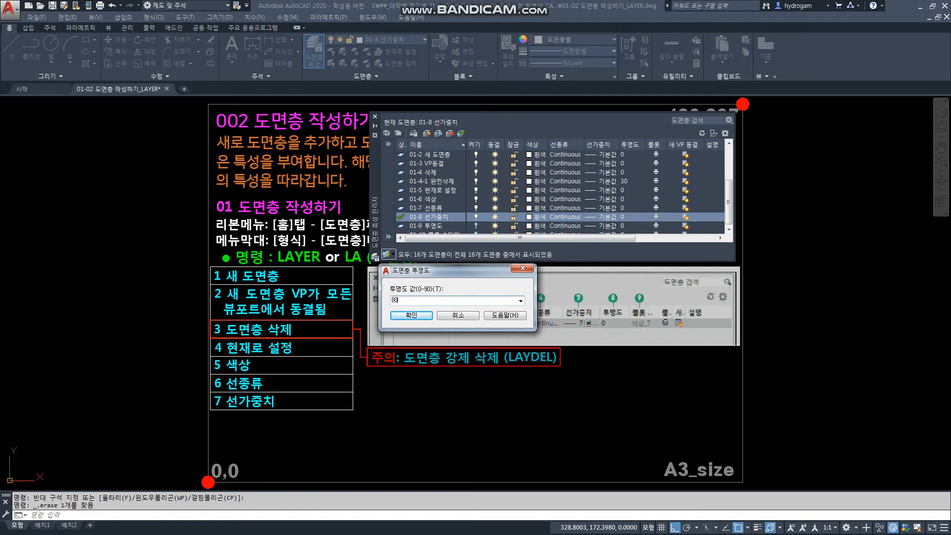
click(422, 315)
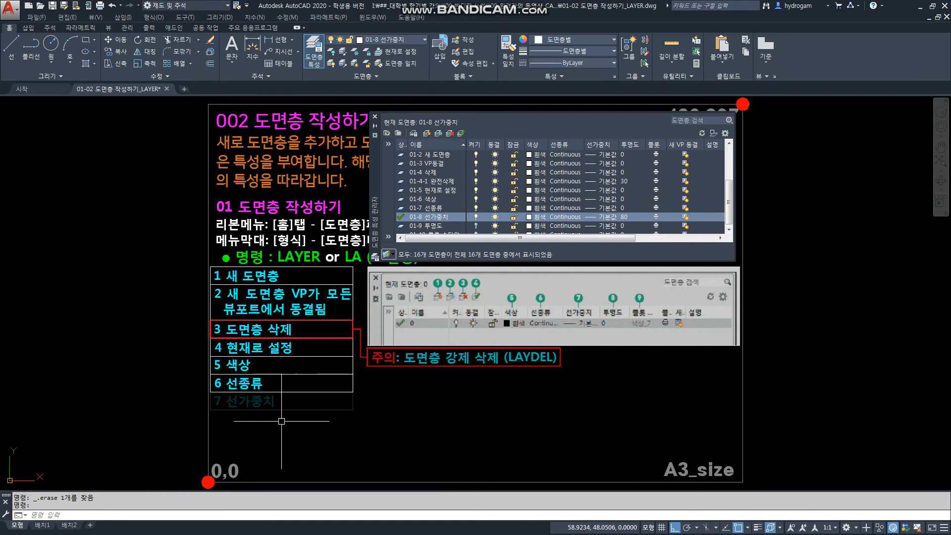
scroll(239, 423, up, 4)
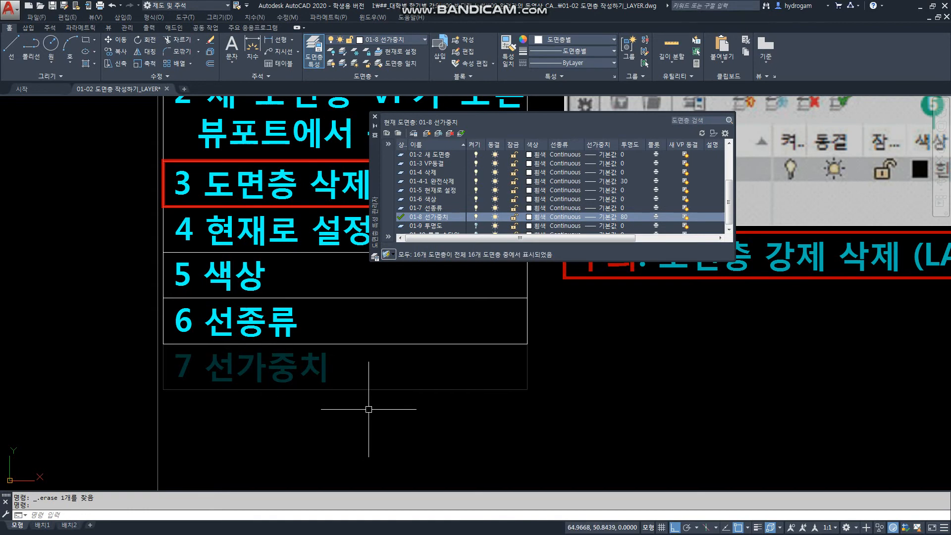
Turn on layer 01-9 투명도 and the 플롯 스타일 layer below it to reveal note rows 8 and 9
scroll(369, 409, down, 4)
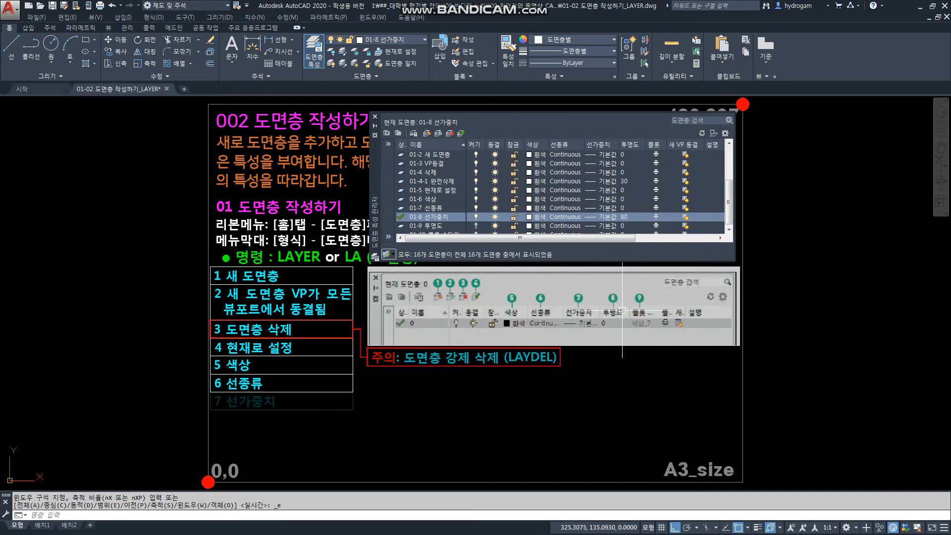
click(477, 227)
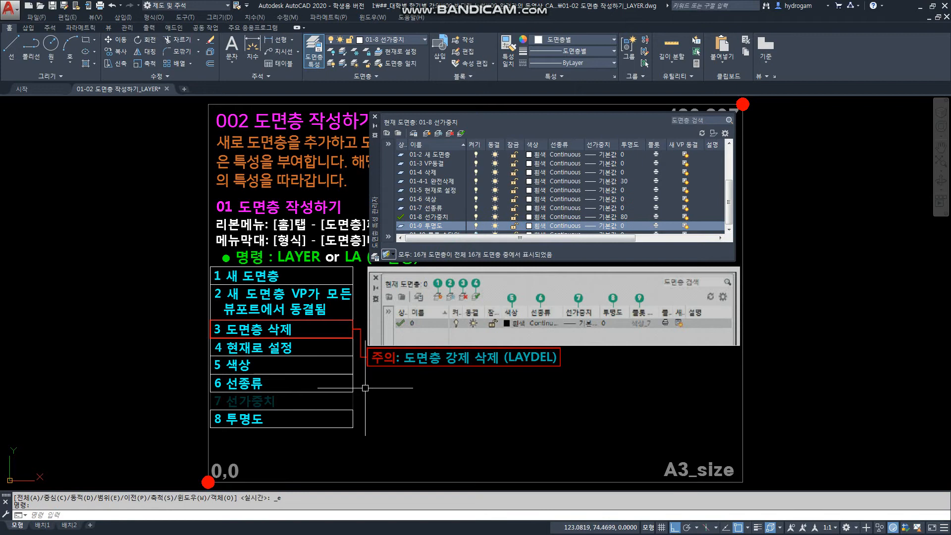
scroll(487, 222, down, 2)
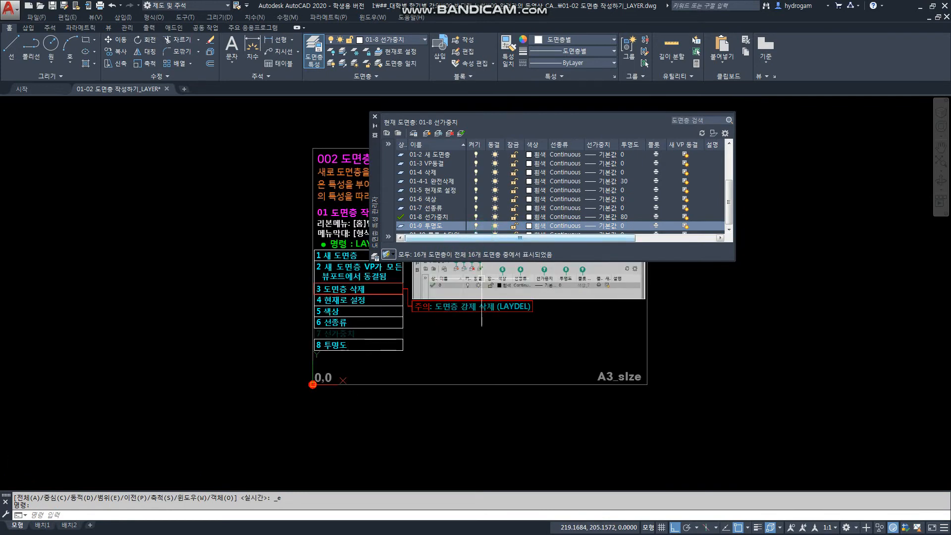
scroll(487, 222, up, 2)
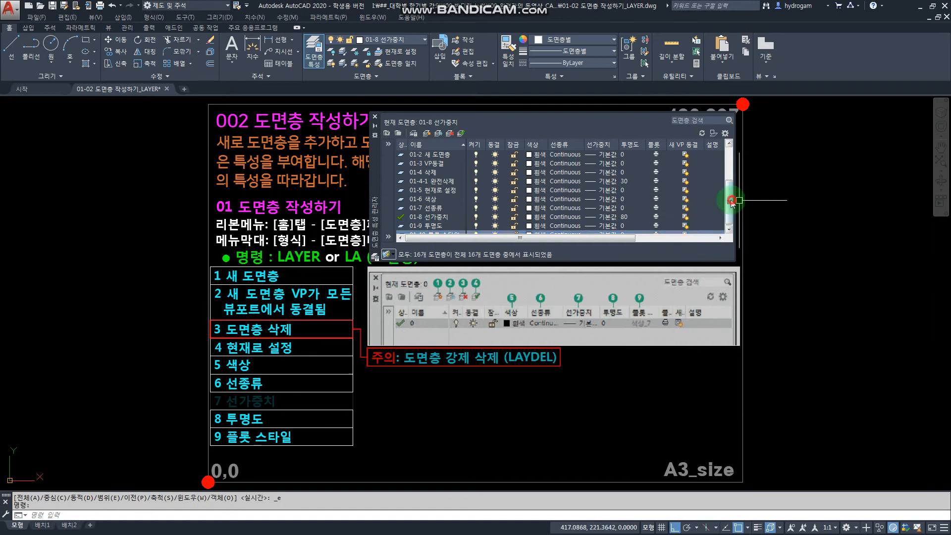
click(730, 229)
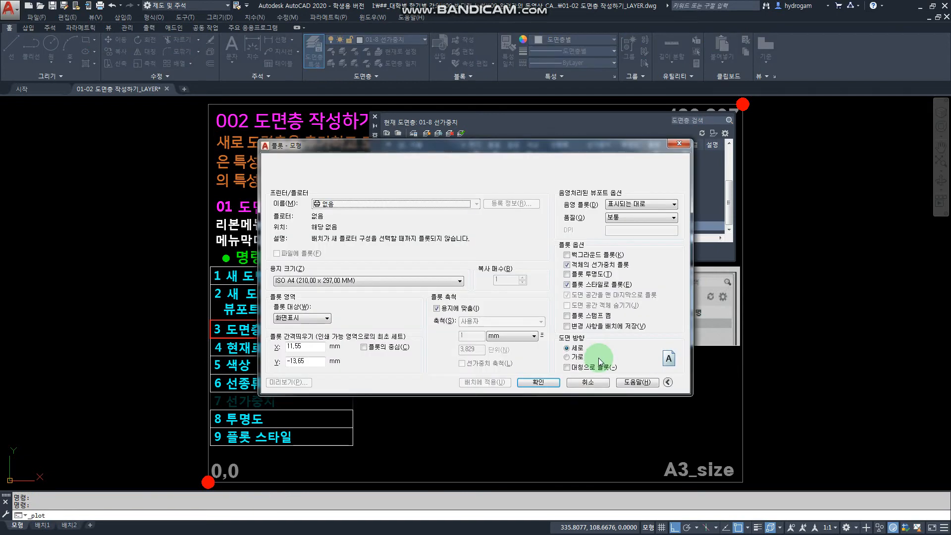
Browse the plot style tables in the Plot dialog, choose 없음 (none), and close the dialog without plotting
click(406, 147)
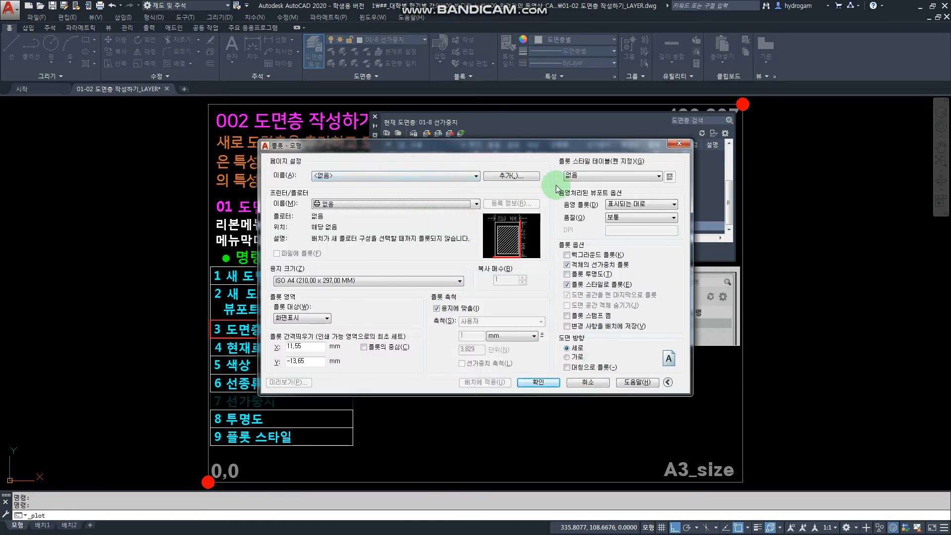
click(614, 177)
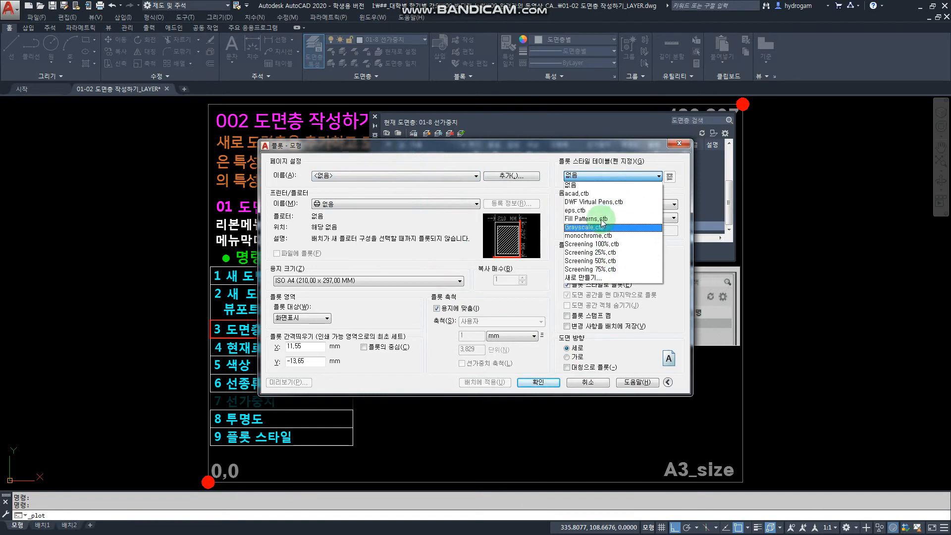
click(596, 186)
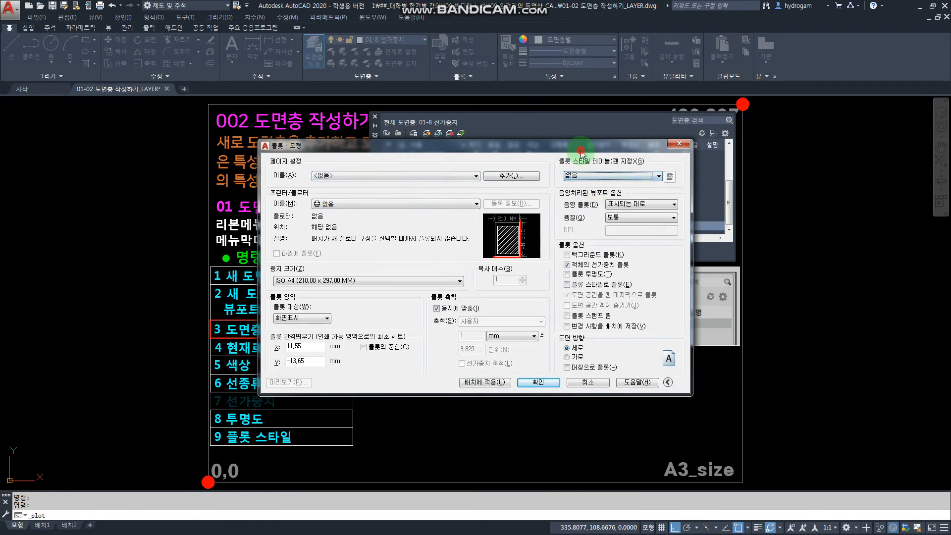
click(678, 143)
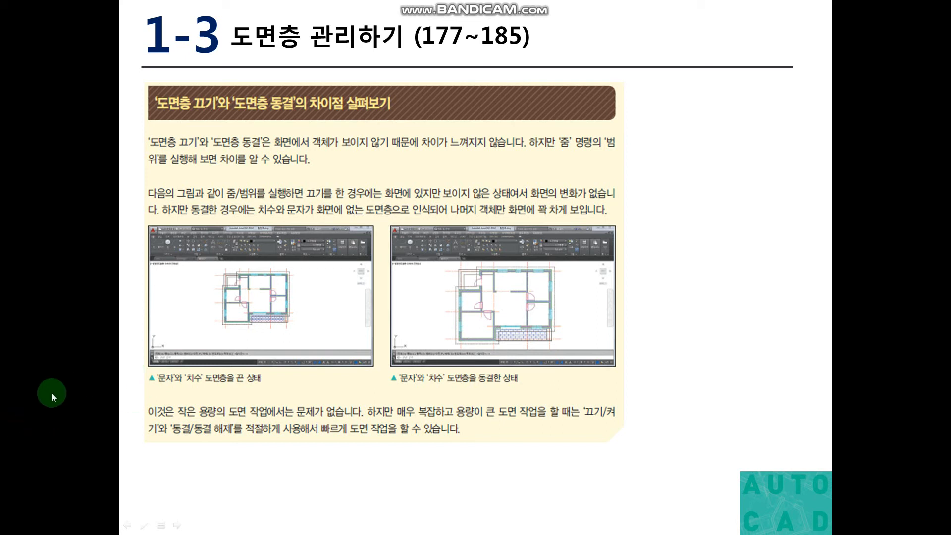
Switch to the AutoCAD drawing 01-03 도면층 관리하기 and turn on layers 01-1 켜기 끄기 and 01-2 동결 해제
key(alt+Tab)
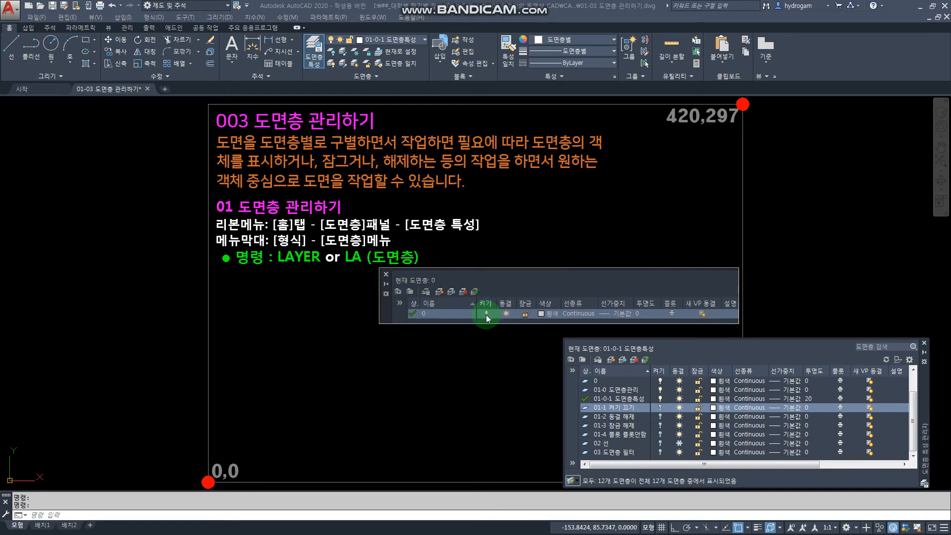
click(661, 409)
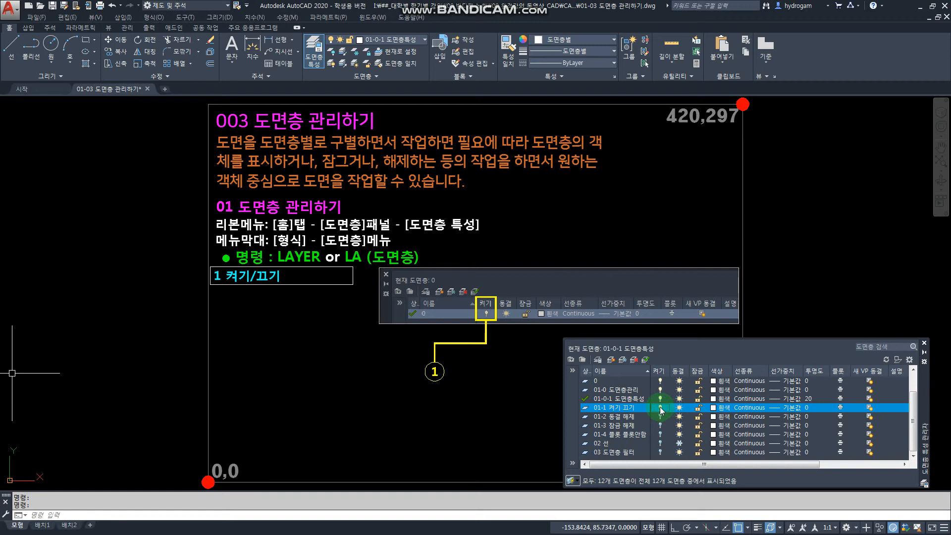
click(660, 408)
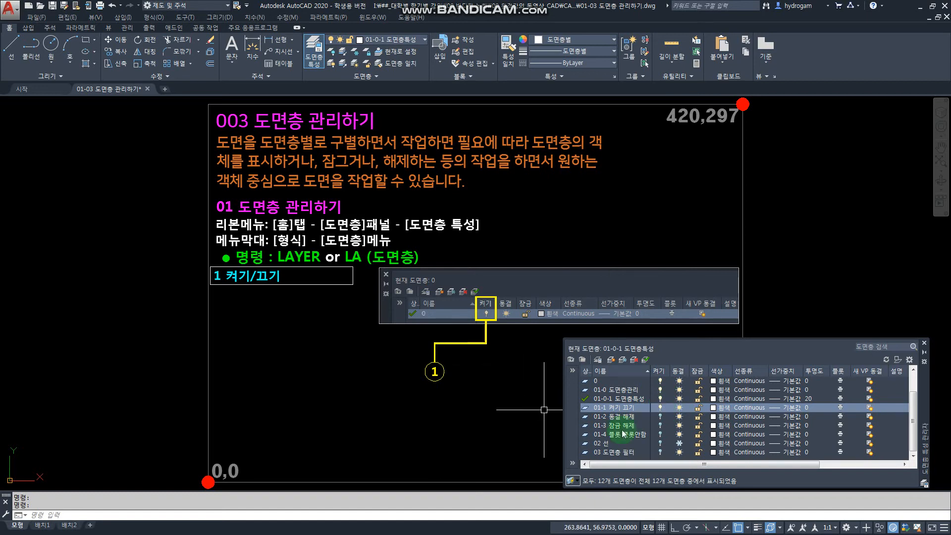
click(660, 417)
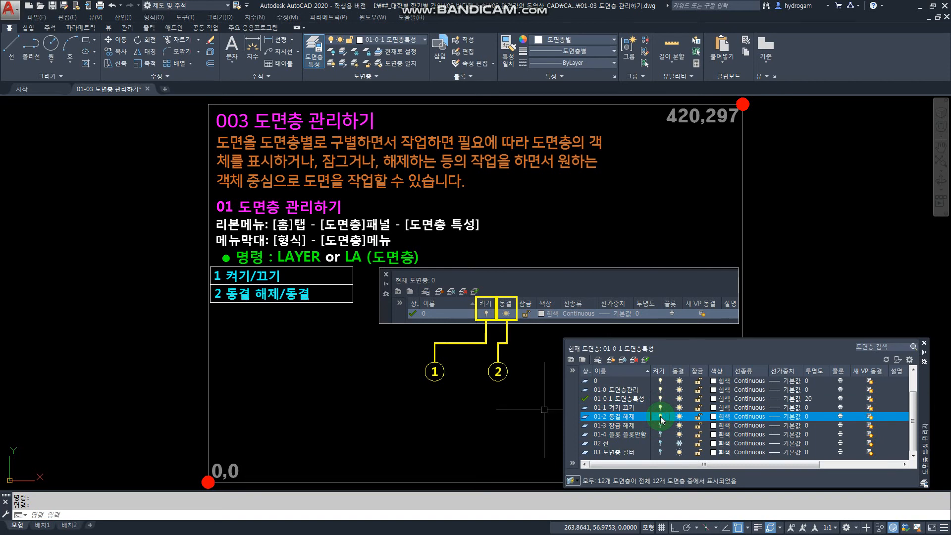
Toggle layer 01-2 동결 해제 off and on, and frozen and thawed, several times, leaving it on and thawed
click(660, 417)
click(661, 417)
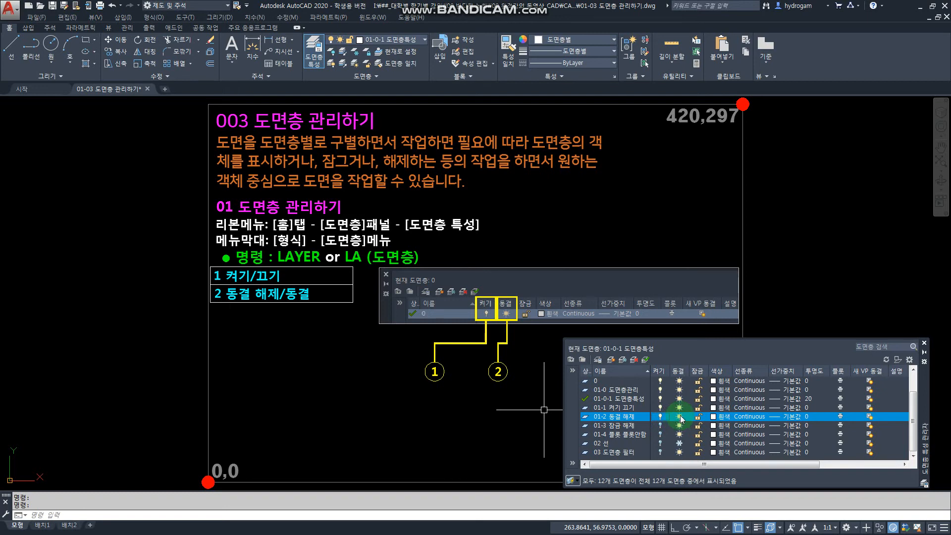
click(681, 419)
click(681, 419)
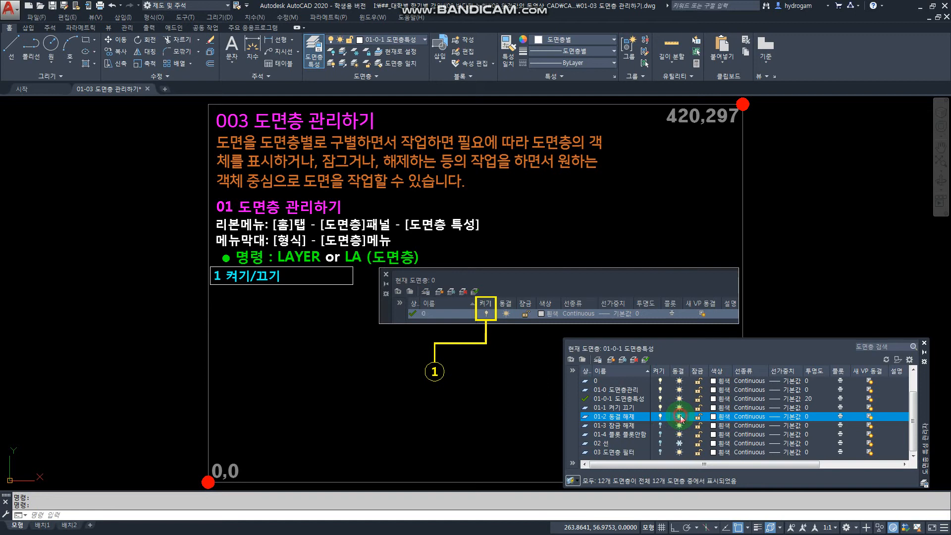
click(681, 419)
click(680, 419)
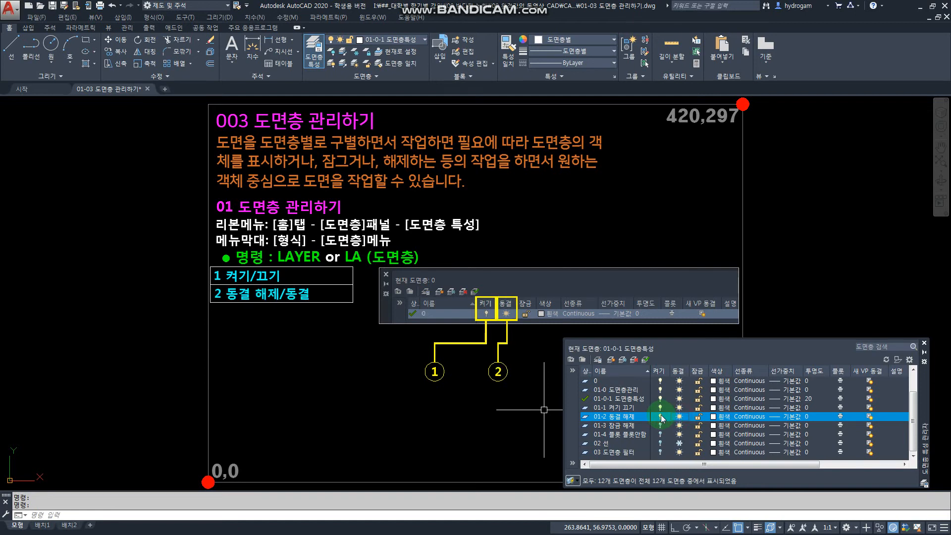
click(660, 417)
click(661, 417)
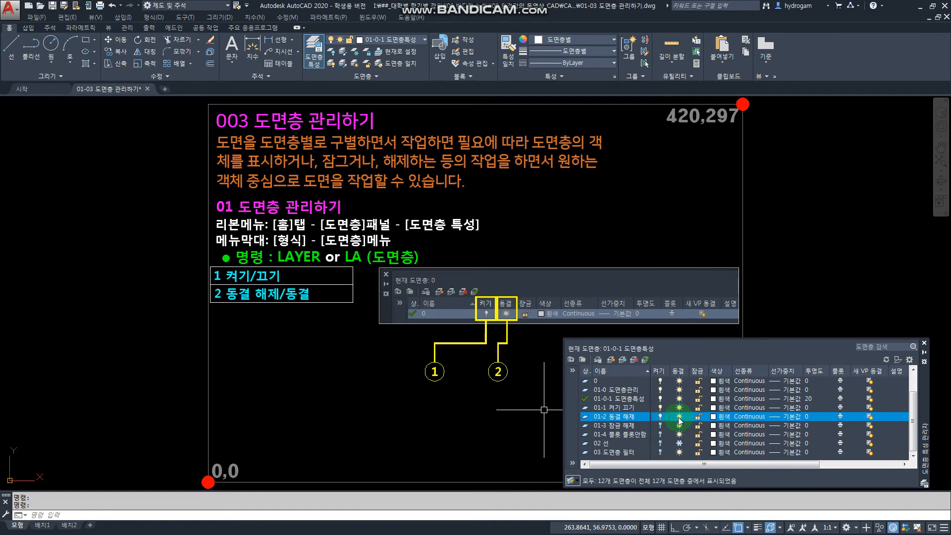
click(680, 419)
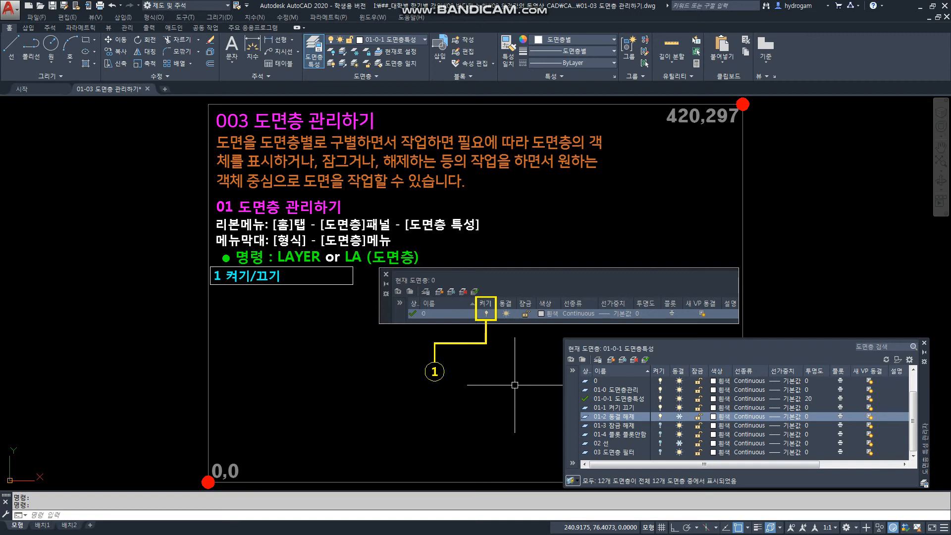
click(672, 416)
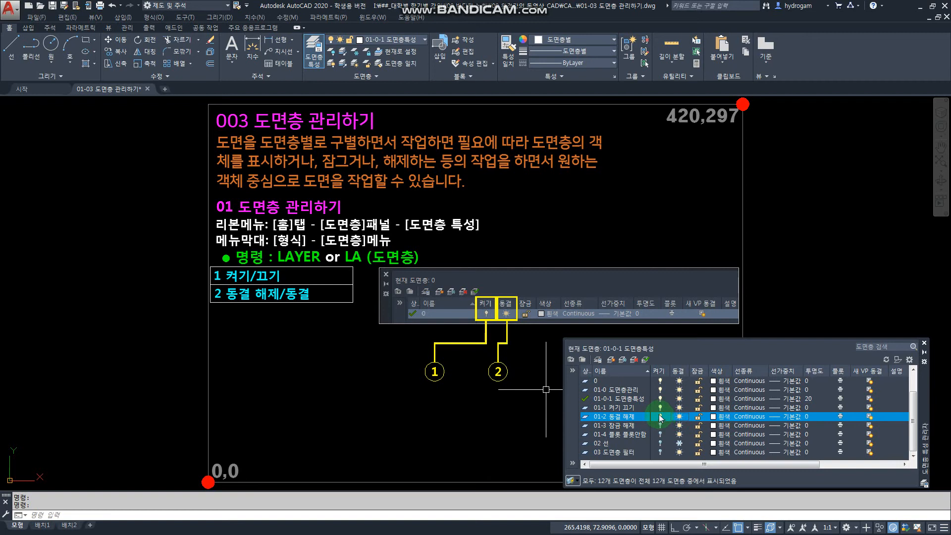
Thaw and refreeze layer 02 선, and zoom to the drawing extents with the layer frozen
click(680, 445)
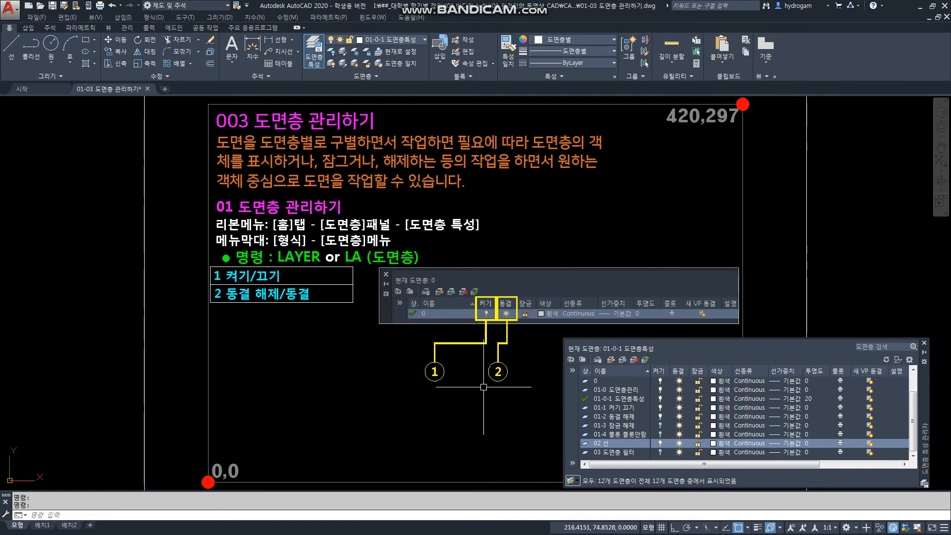
click(679, 443)
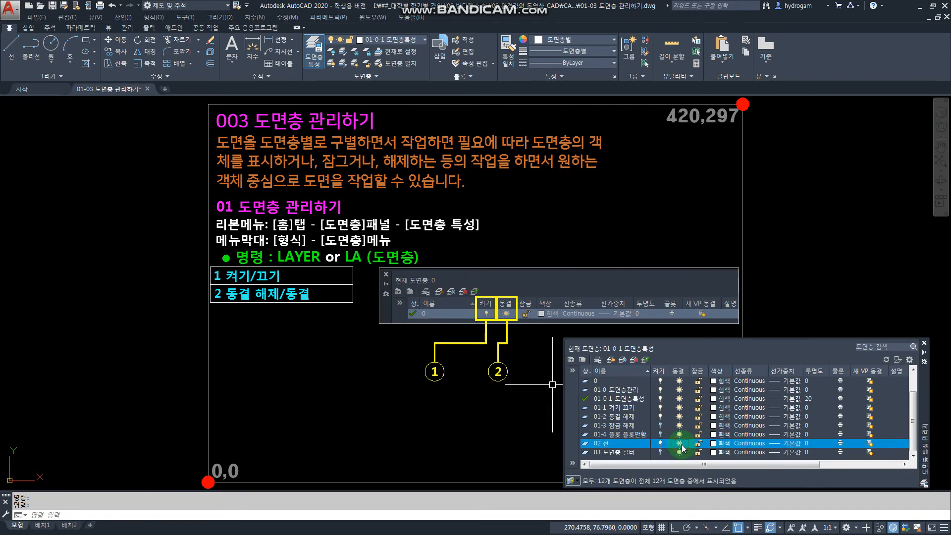
scroll(496, 338, down, 4)
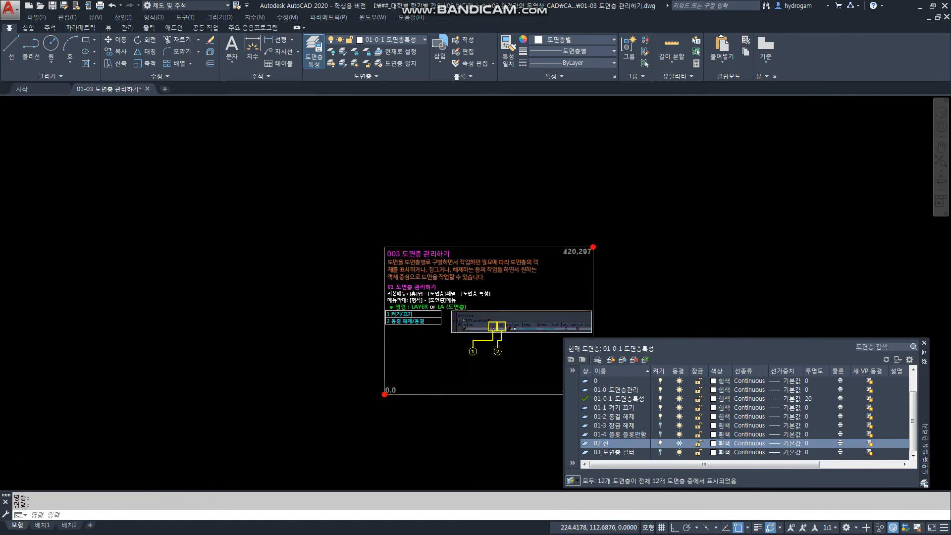
scroll(495, 338, up, 1)
middle_click(496, 339)
middle_click(496, 338)
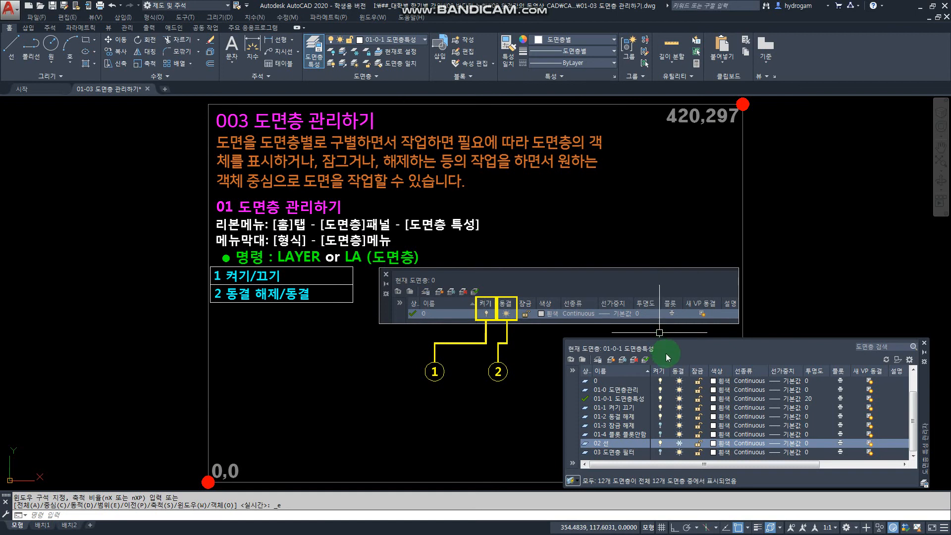
Thaw layer 02 선 and zoom to the drawing extents so its outer rectangle is included
click(680, 445)
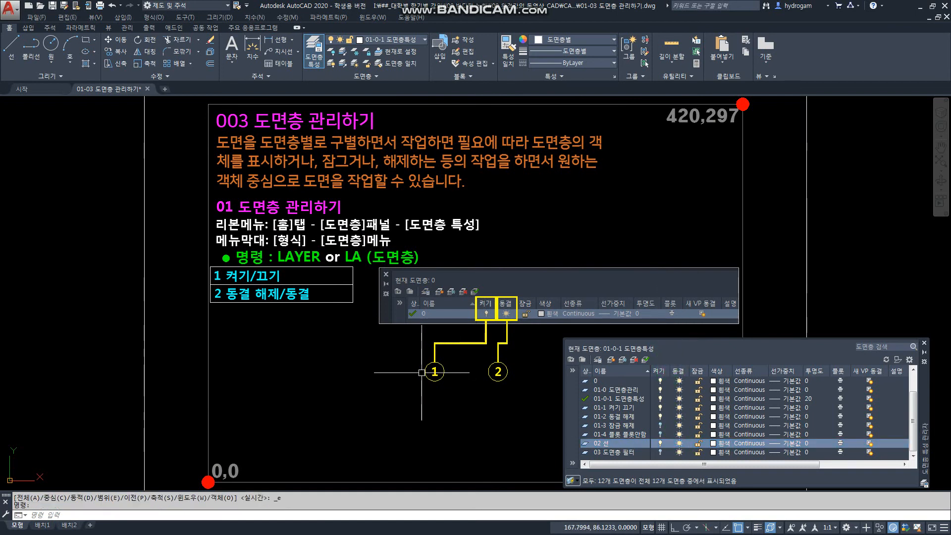
middle_click(389, 367)
middle_click(389, 367)
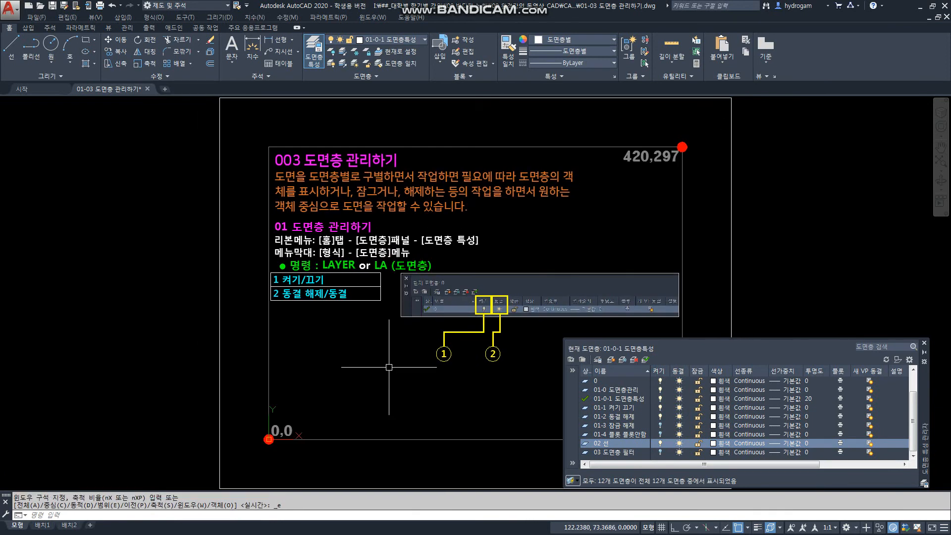
Turn off layer 02 선 and zoom to the drawing extents to compare with the frozen state
click(660, 443)
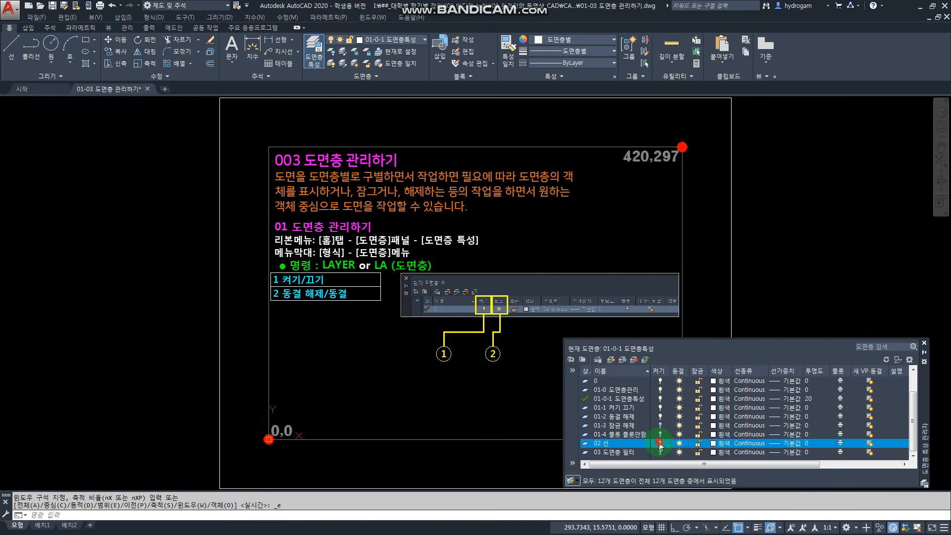
middle_click(387, 369)
middle_click(388, 368)
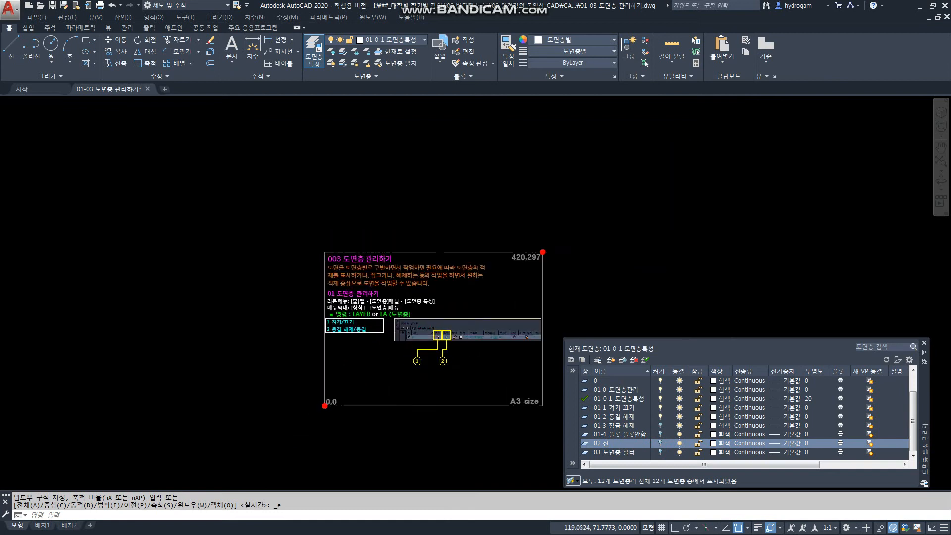
scroll(386, 368, up, 3)
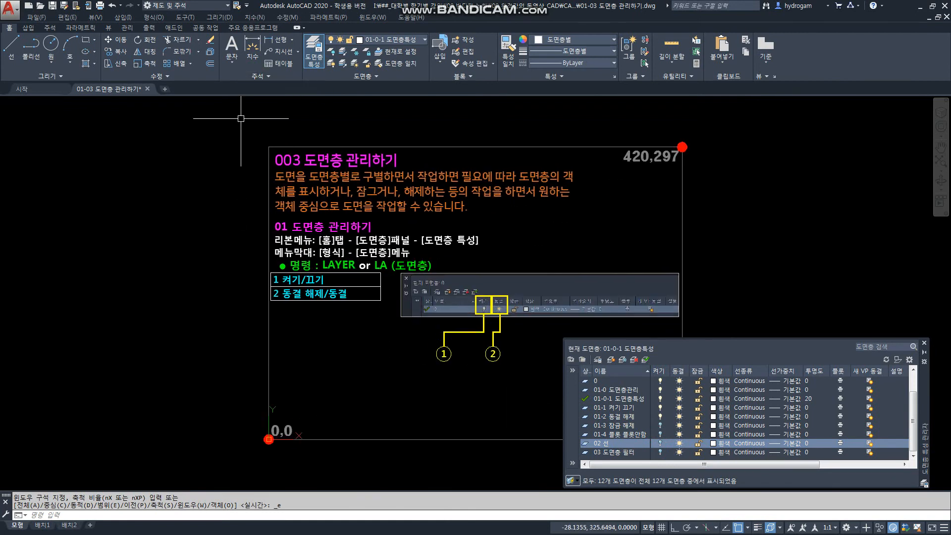
Freeze layer 02 선 while it is off and zoom to the drawing extents again
click(679, 443)
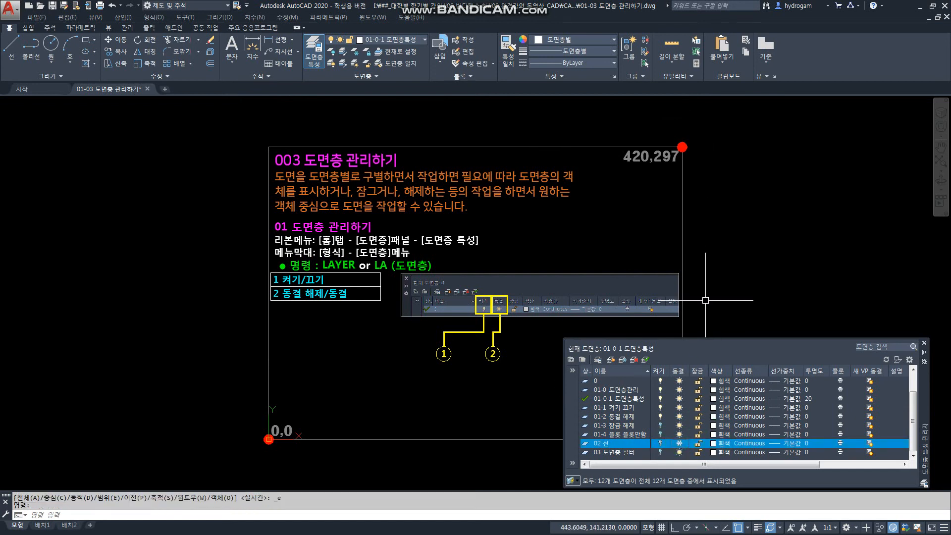
middle_click(501, 329)
middle_click(501, 329)
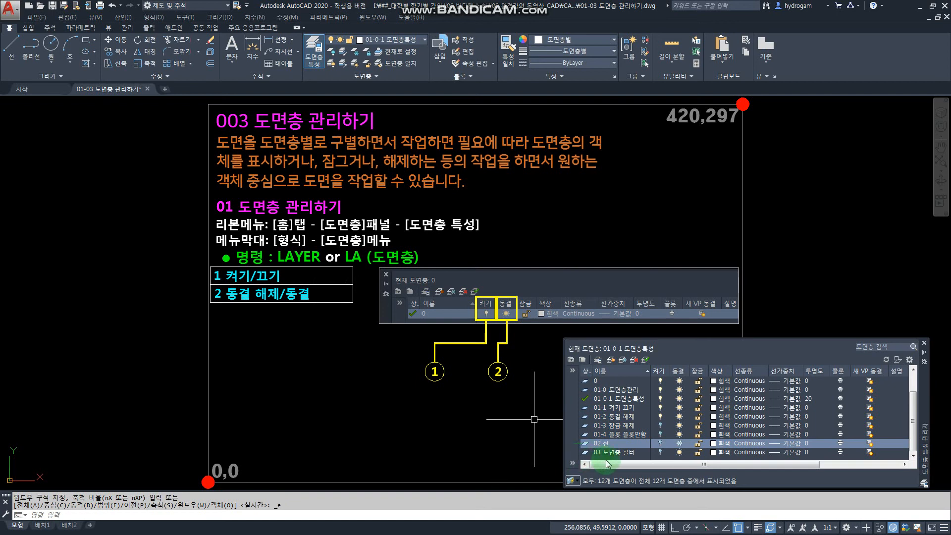
Thaw layer 02 선, turn it on, and freeze it again
click(678, 445)
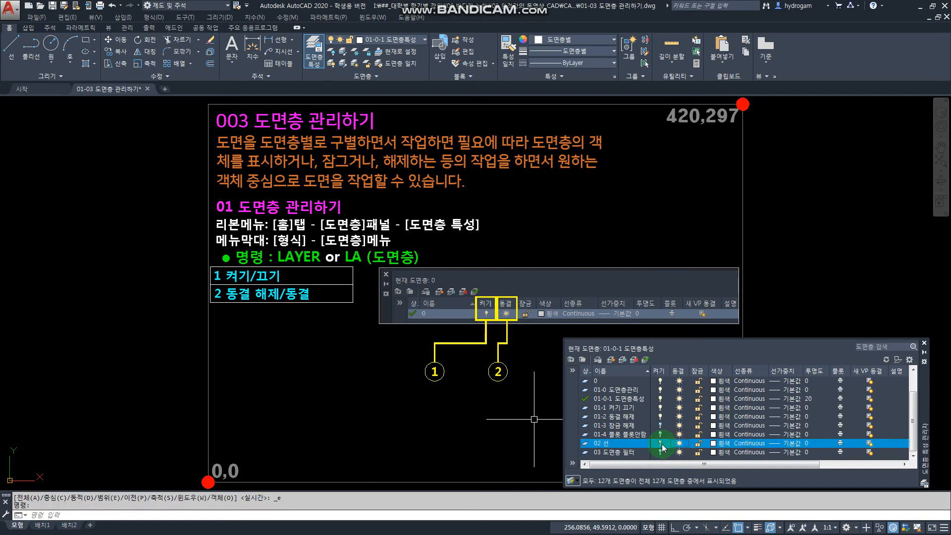
click(660, 443)
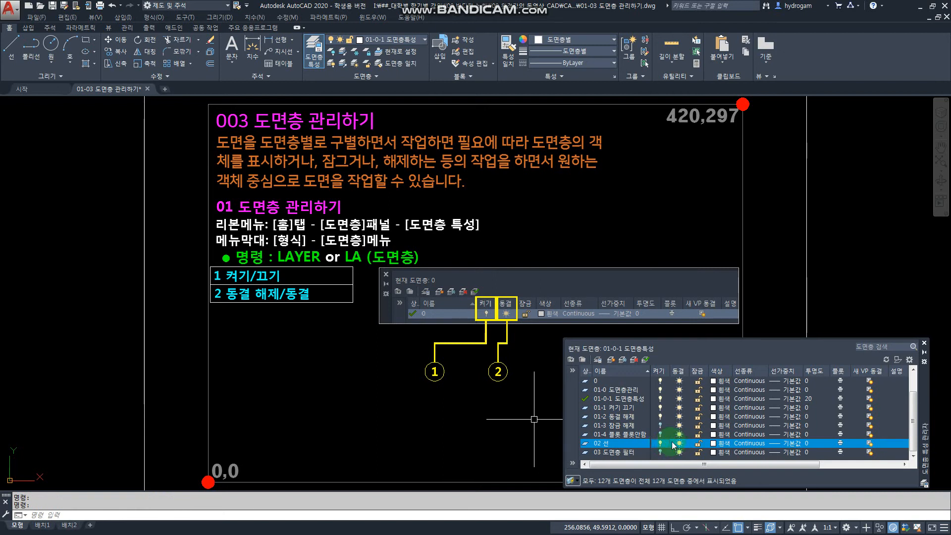
click(678, 444)
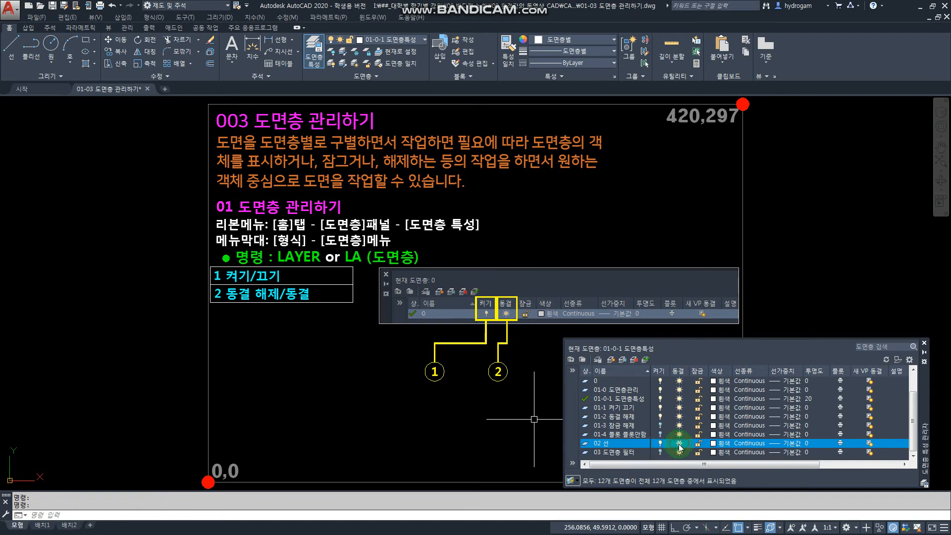
Turn on layer 01-3 잠금 해제 and move the Layer Properties Manager up to uncover callout 3
click(660, 426)
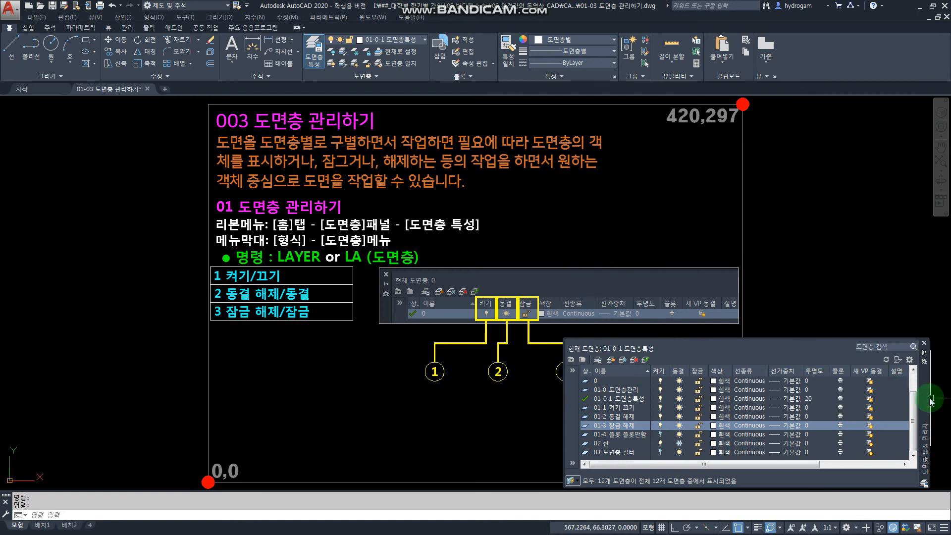
drag(924, 398, 923, 156)
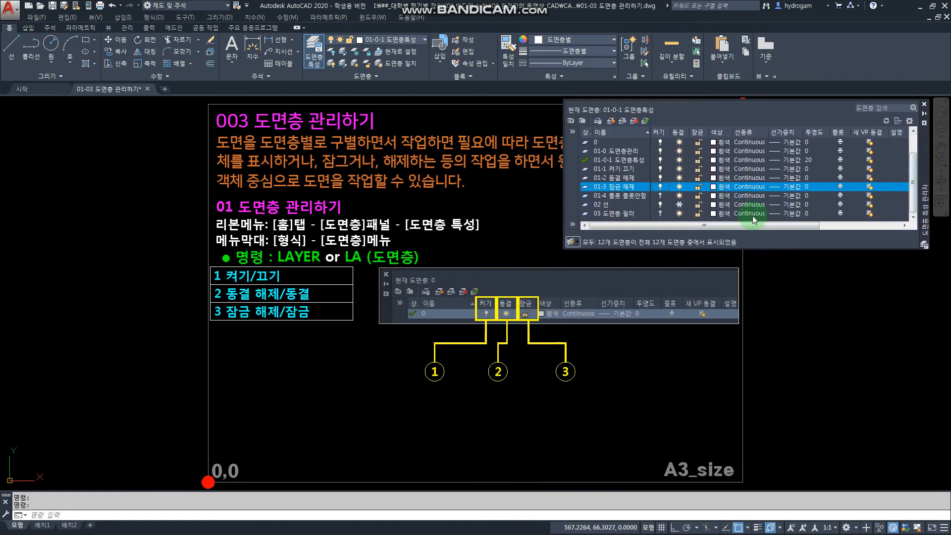
Lock layer 01-3 잠금 해제 and try to window-select the callout 3 objects on it
click(698, 188)
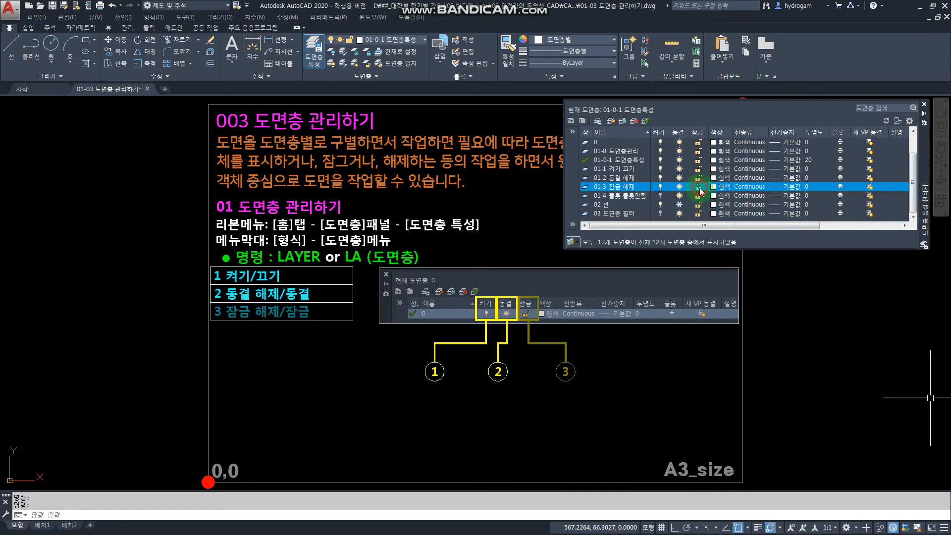
click(610, 380)
click(559, 351)
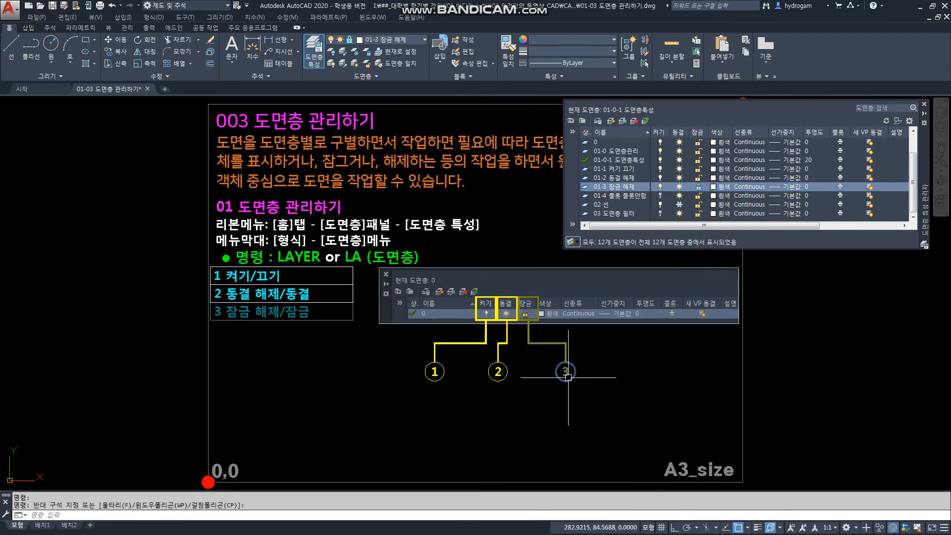
key(Escape)
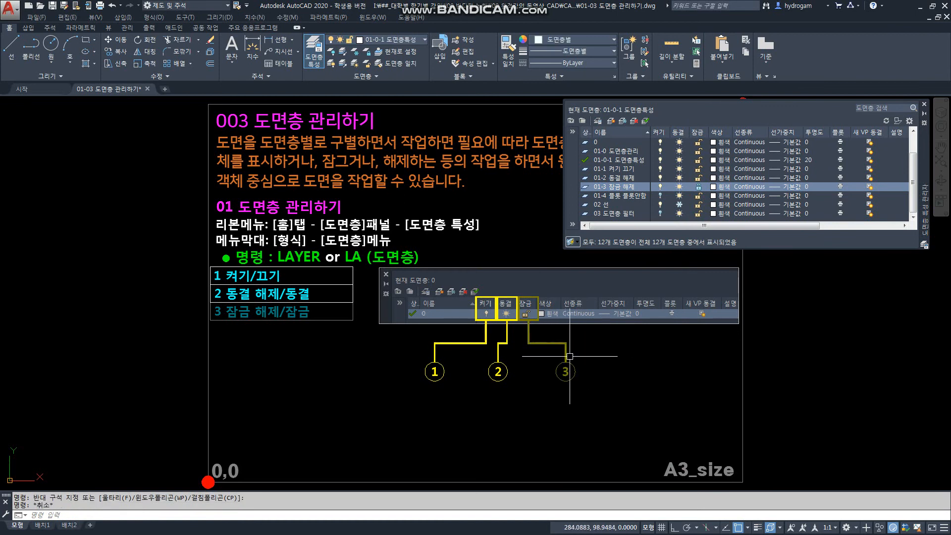
mouse_move(566, 353)
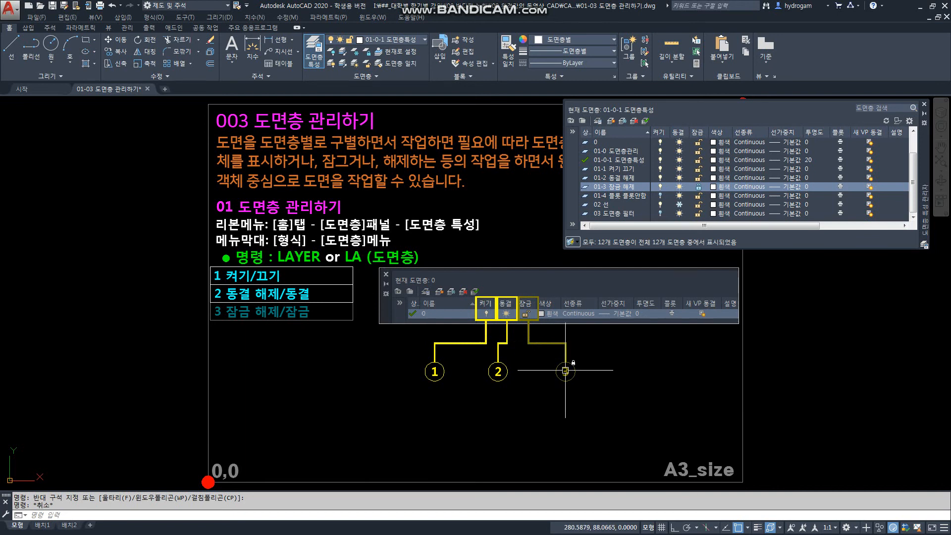
mouse_move(565, 369)
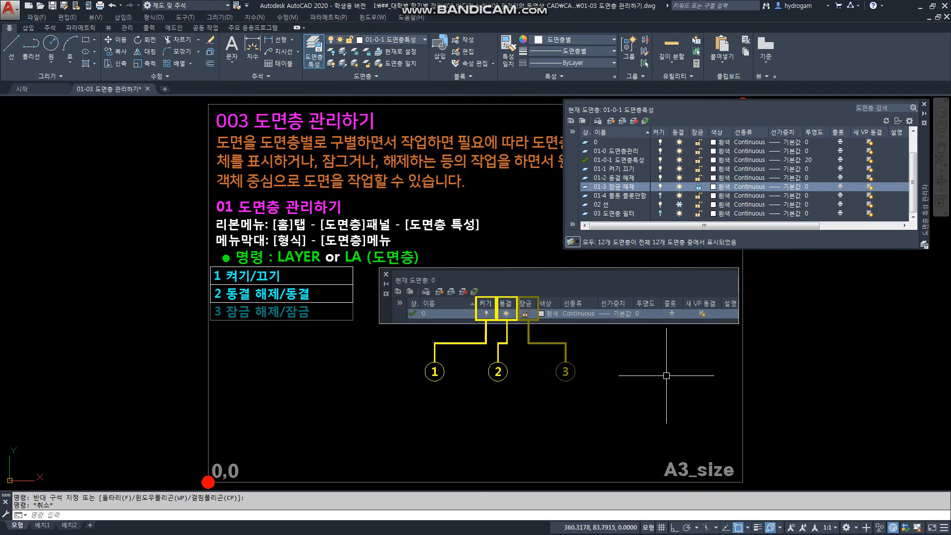
Unlock layer 01-3 잠금 해제
click(698, 187)
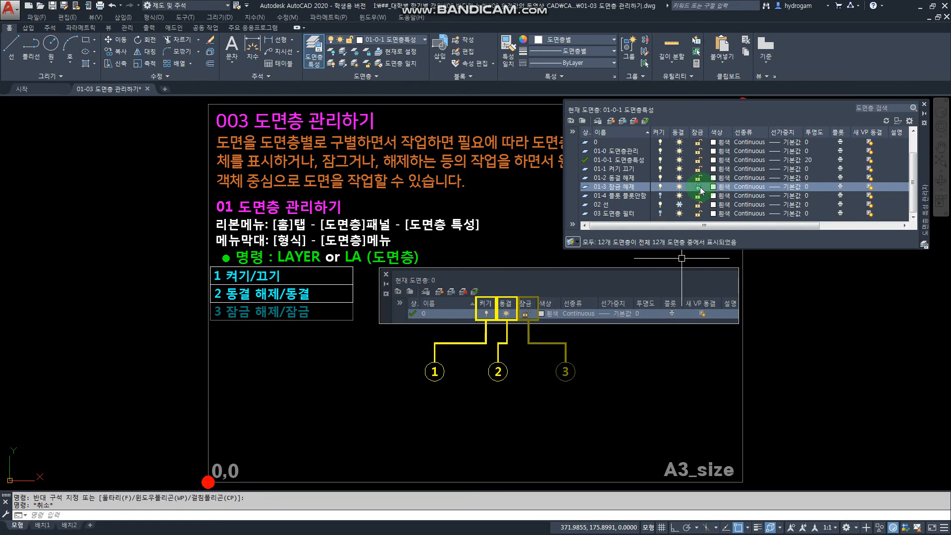
click(698, 187)
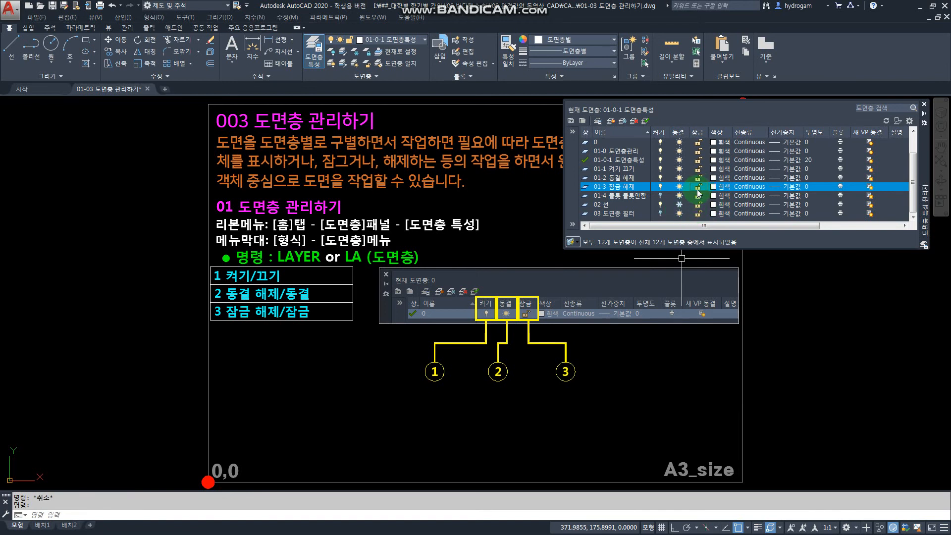
Turn on layer 01-4 플롯 플롯안함 and toggle its plot setting
click(659, 195)
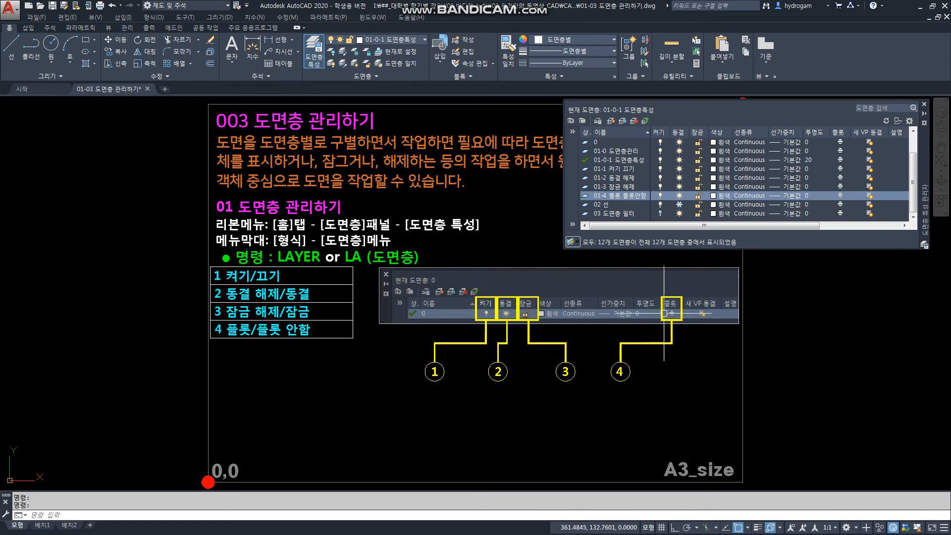
click(666, 201)
click(840, 196)
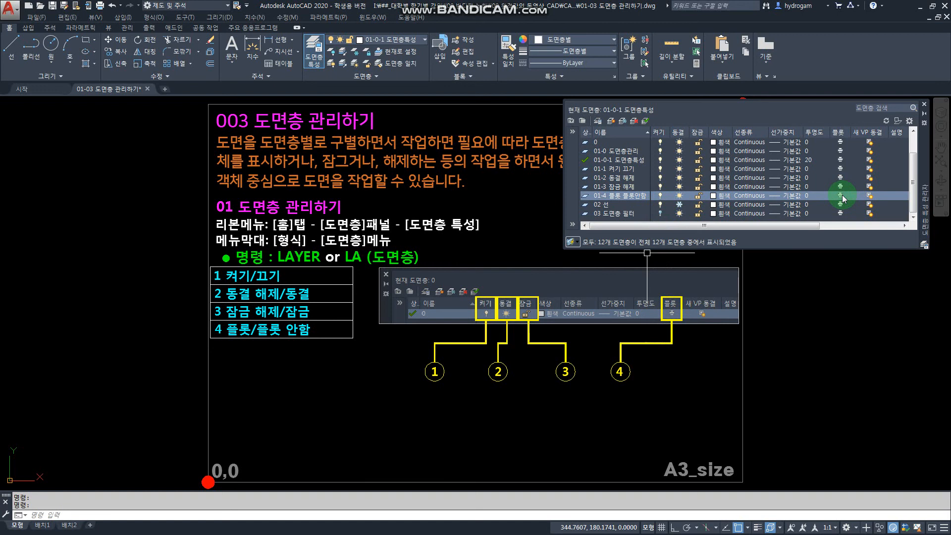
click(841, 198)
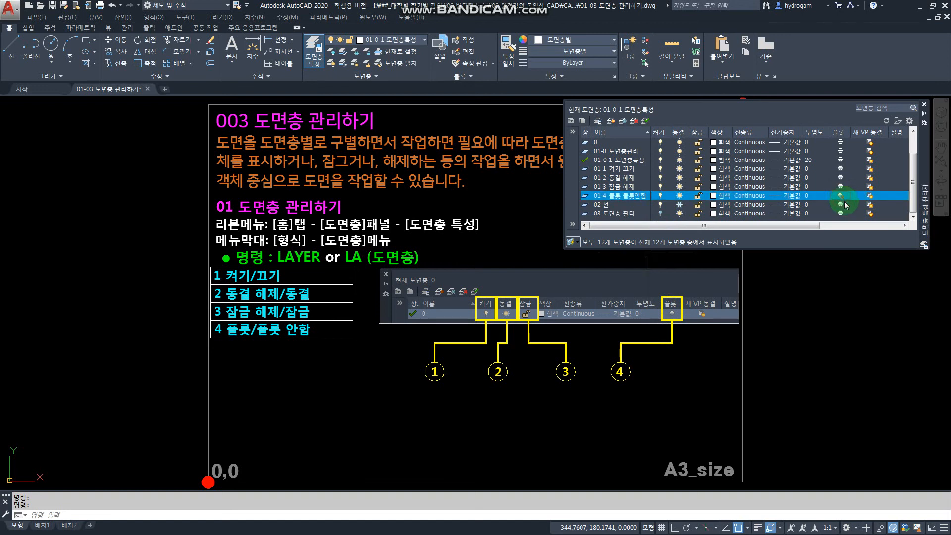
click(840, 196)
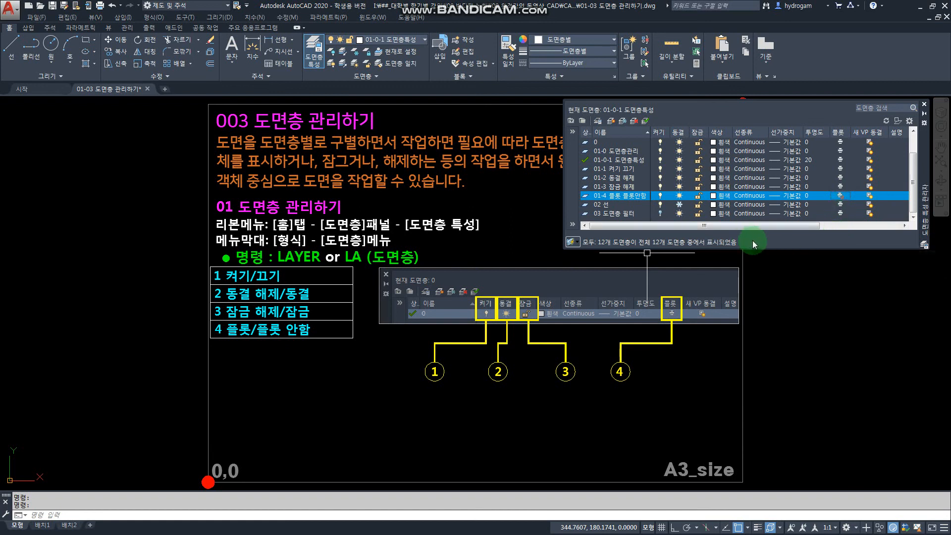
Set all listed layers, from 0 through 03 도면층 필터, to not plot
click(840, 213)
click(840, 205)
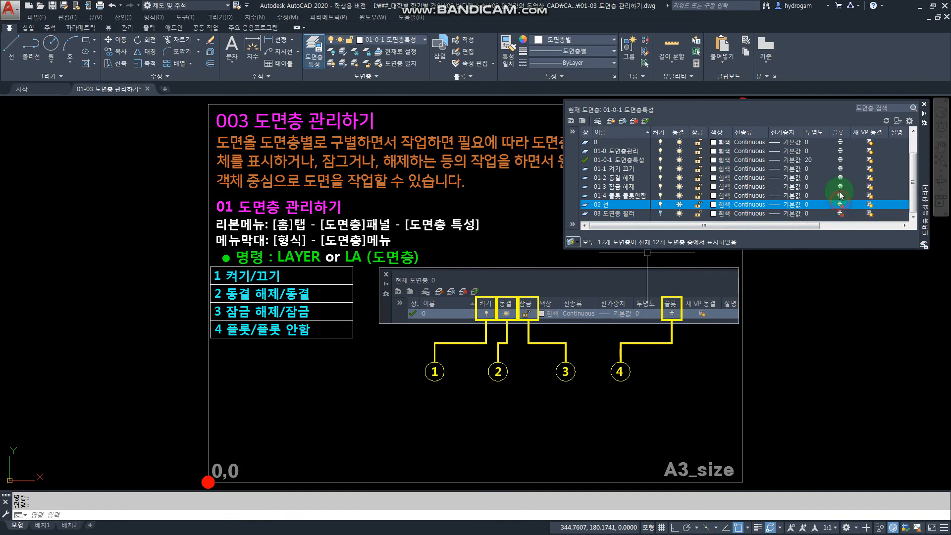
click(840, 196)
click(840, 186)
click(841, 178)
click(840, 169)
click(840, 160)
click(840, 151)
click(840, 142)
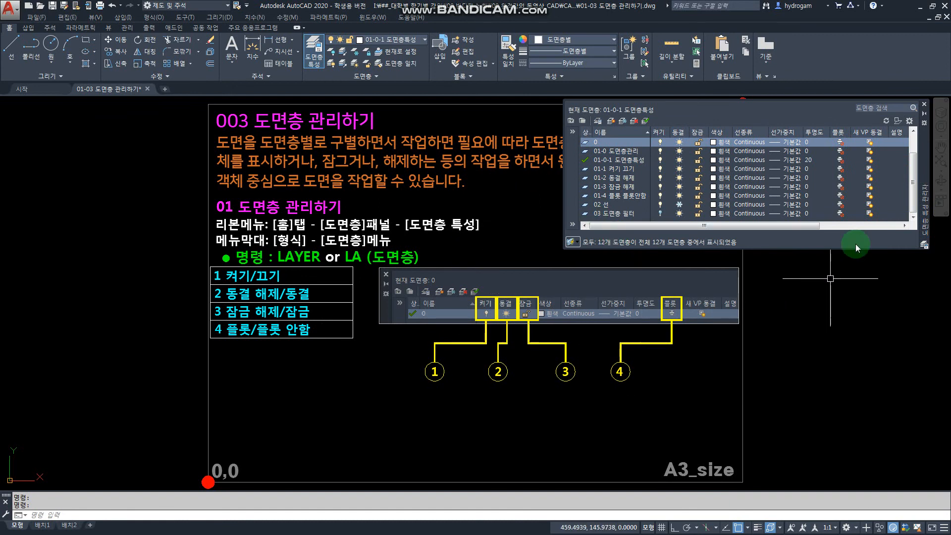
Make all listed layers, from 0 through 03 도면층 필터, plottable again
click(840, 204)
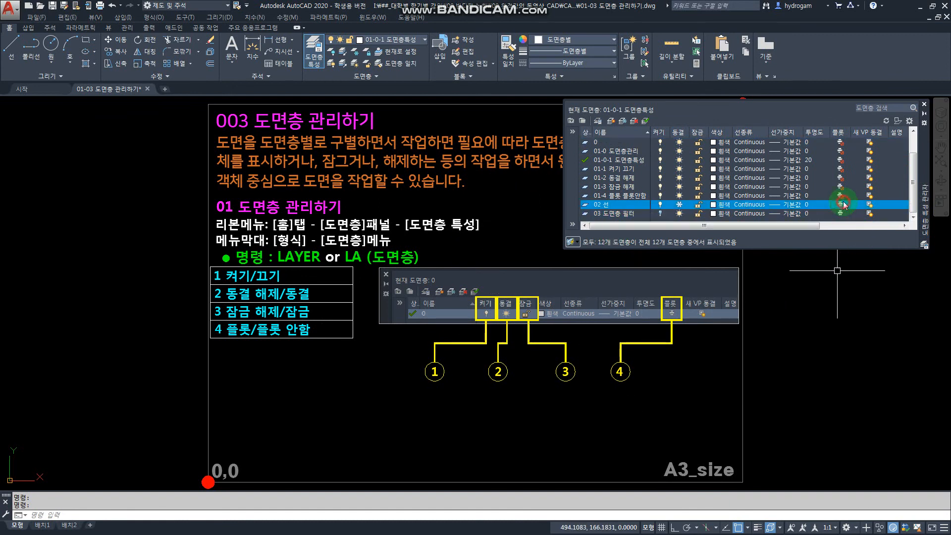
click(840, 196)
click(841, 186)
click(841, 177)
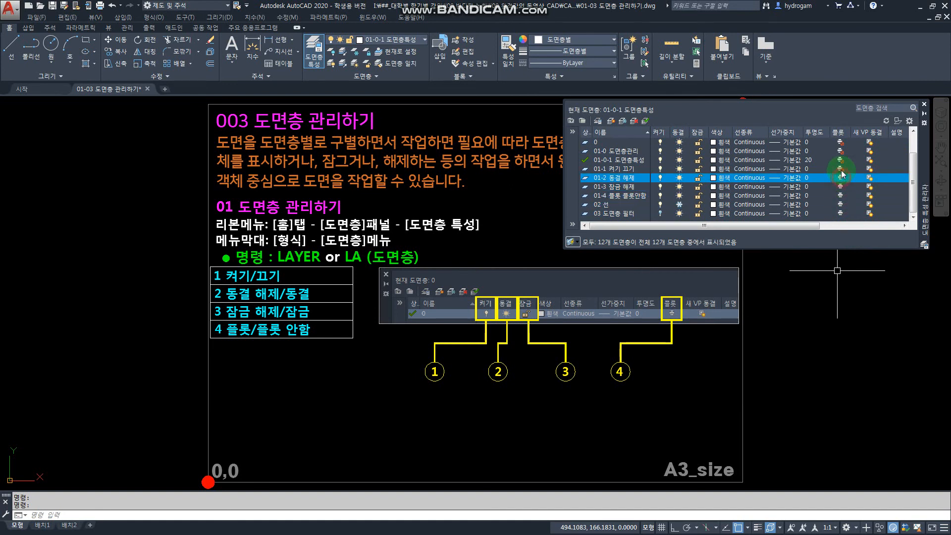
click(840, 169)
click(840, 160)
click(840, 151)
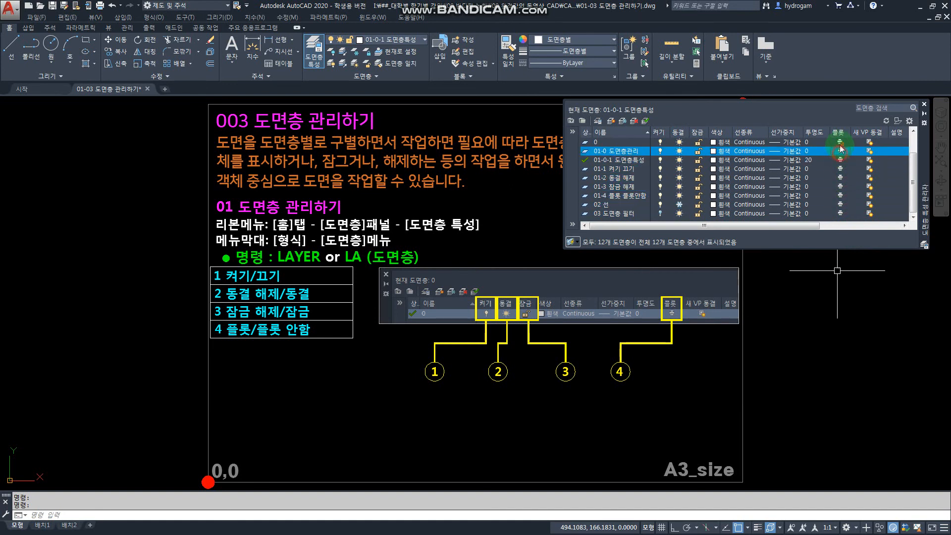
click(840, 142)
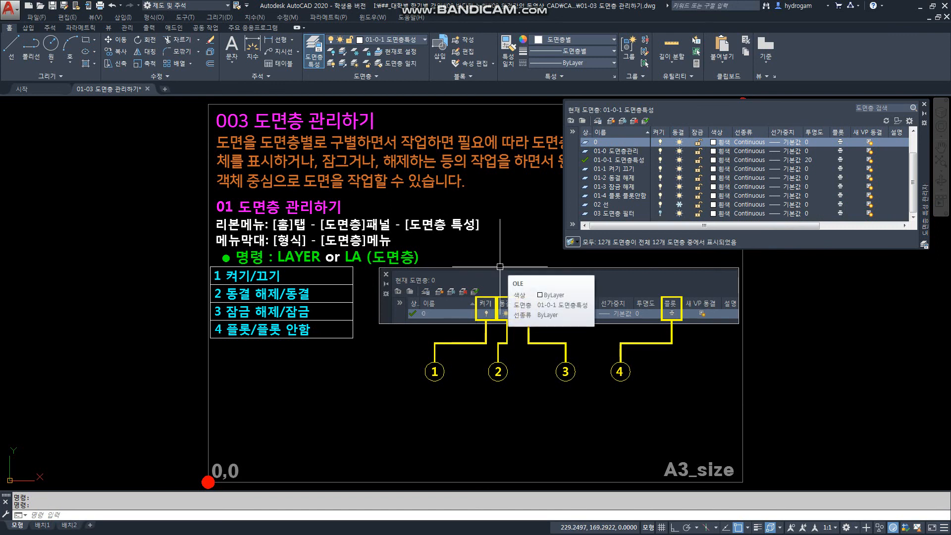
Turn on layer 03 도면층 필터 and turn it off again
click(845, 180)
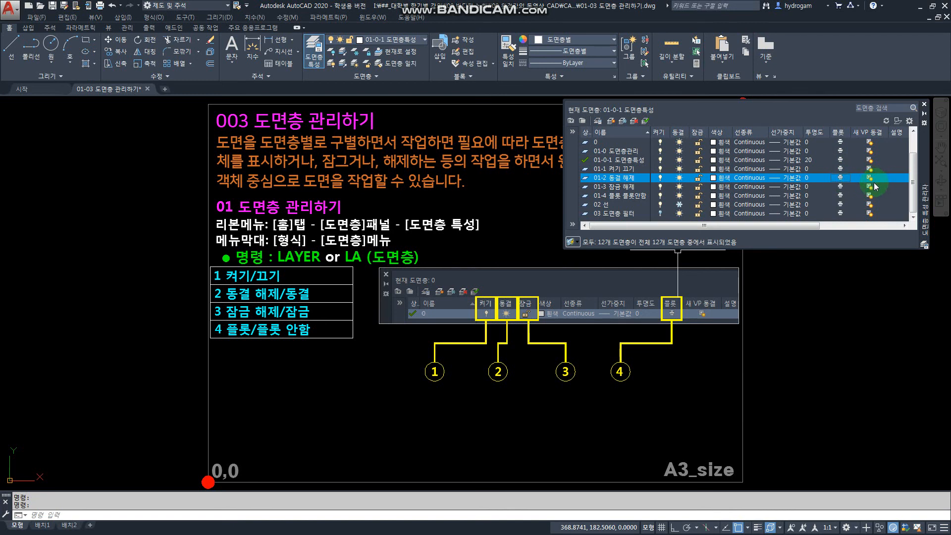
click(660, 213)
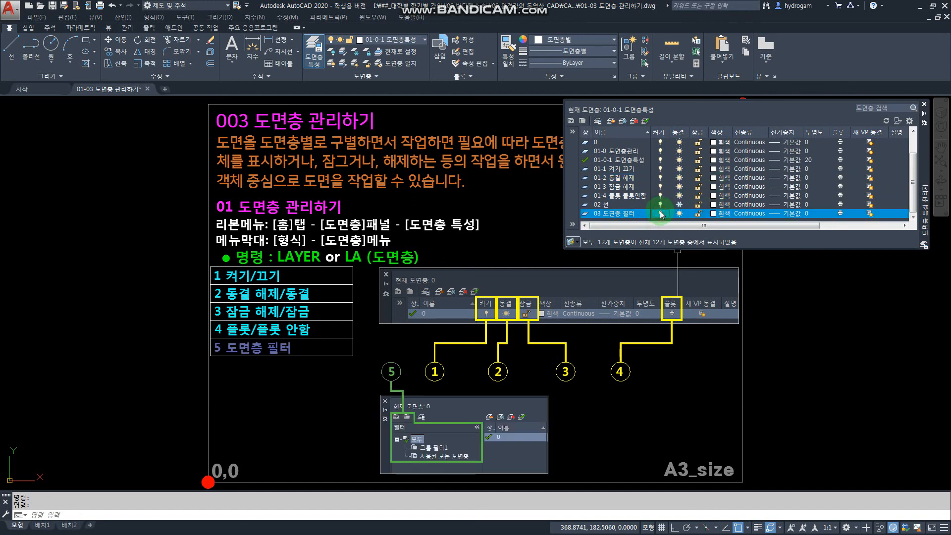
click(663, 216)
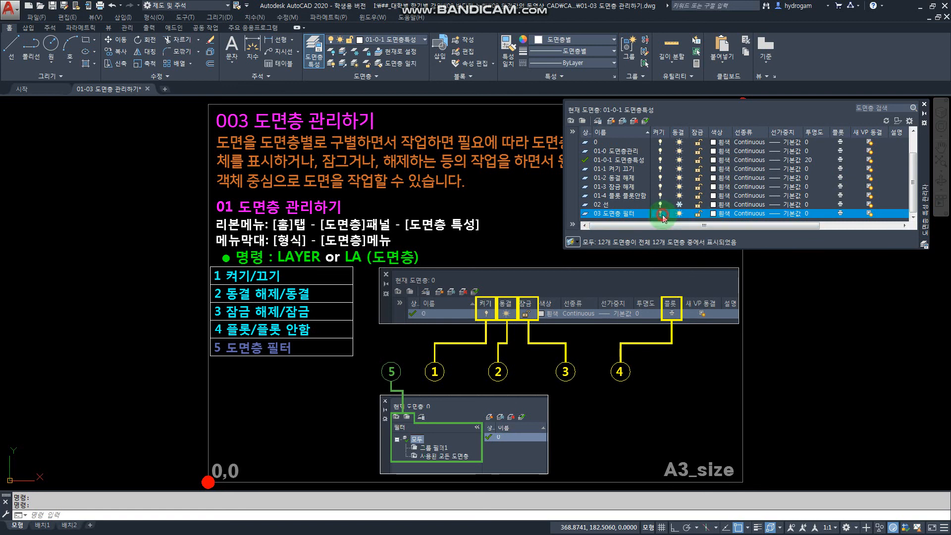
Toggle new-viewport freeze on and back off for layers 01-2 동결 해제, 01-3 잠금 해제 and 01-4 플롯 플롯안함
click(870, 197)
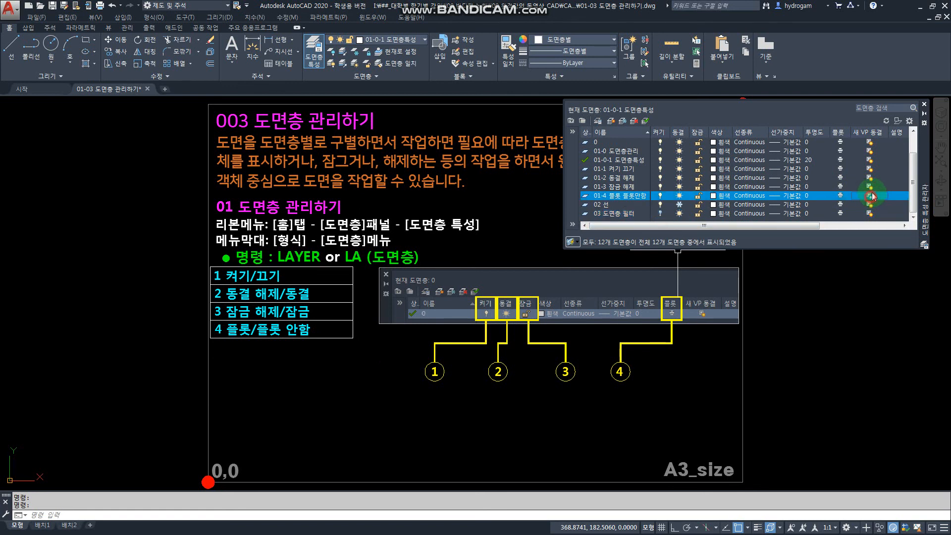
click(871, 188)
click(870, 180)
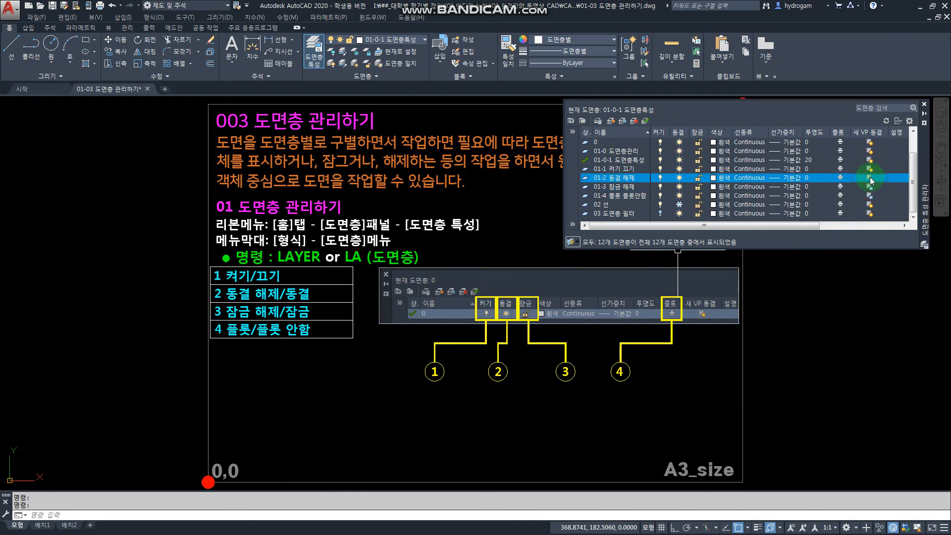
click(870, 187)
click(870, 196)
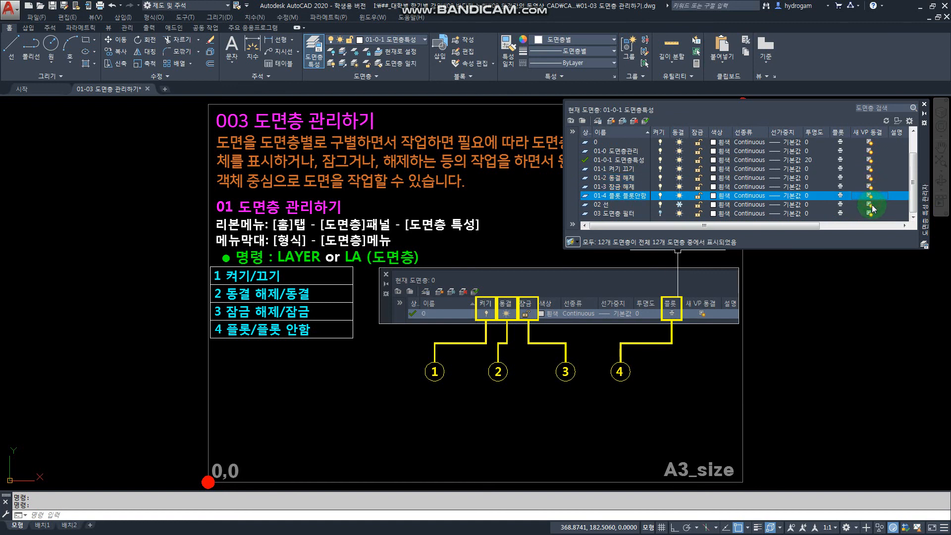
click(871, 197)
Create a new layer with the default name and make it current
click(622, 121)
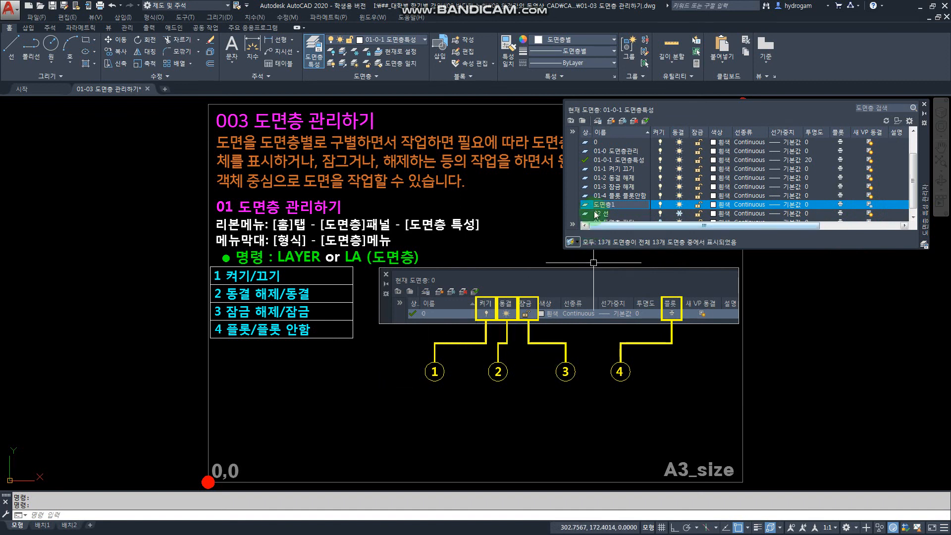
double_click(585, 204)
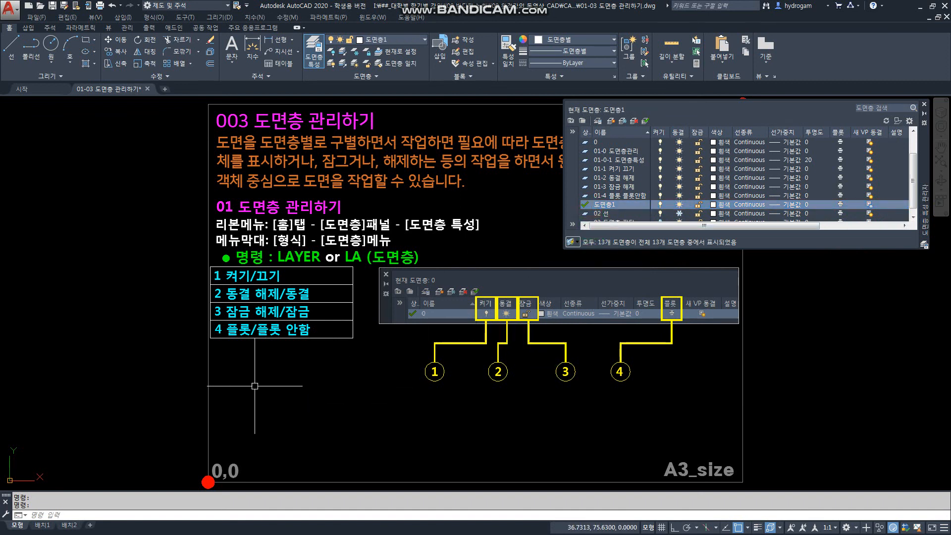
Draw a single slanted line on the new layer in the empty area below callouts 1 and 2
text(l)
key(Return)
click(296, 409)
click(443, 436)
key(Return)
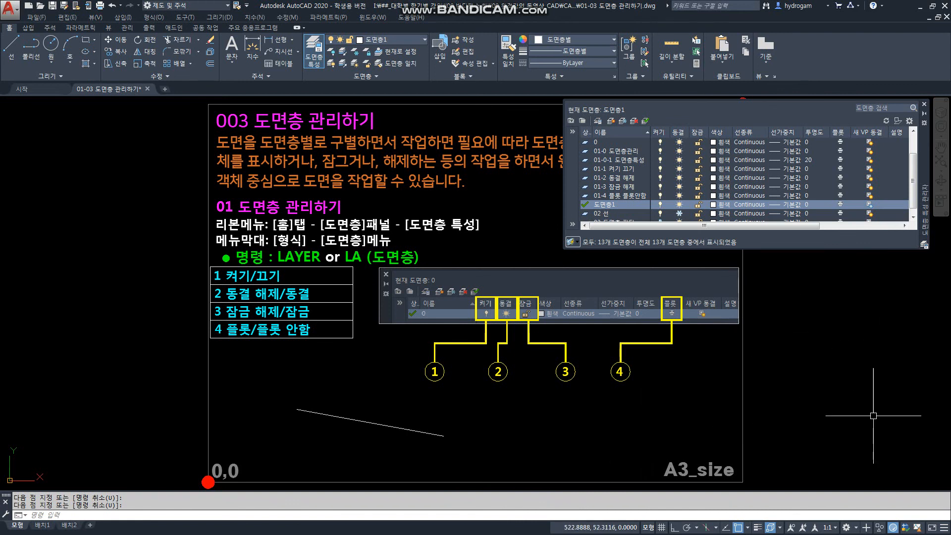
key(Return)
Select the slanted test line and erase it
click(400, 429)
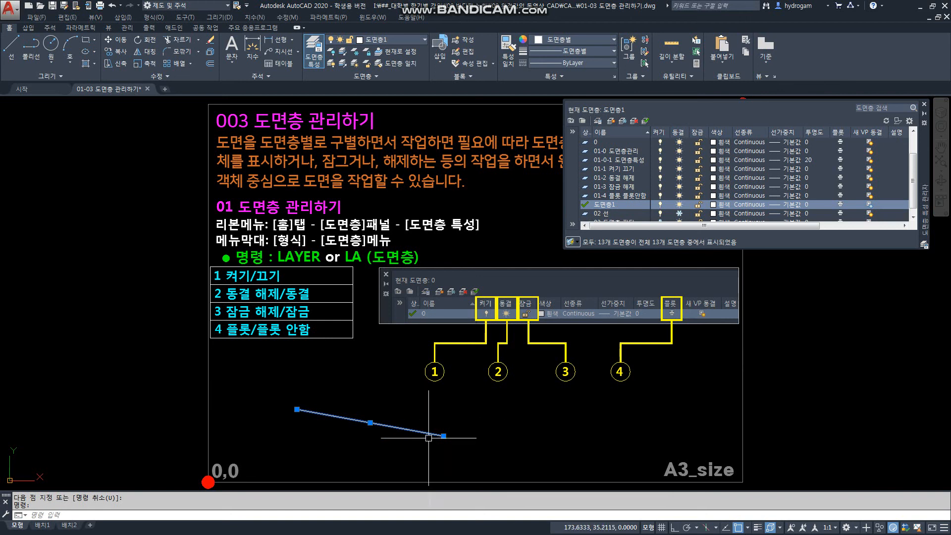
key(Escape)
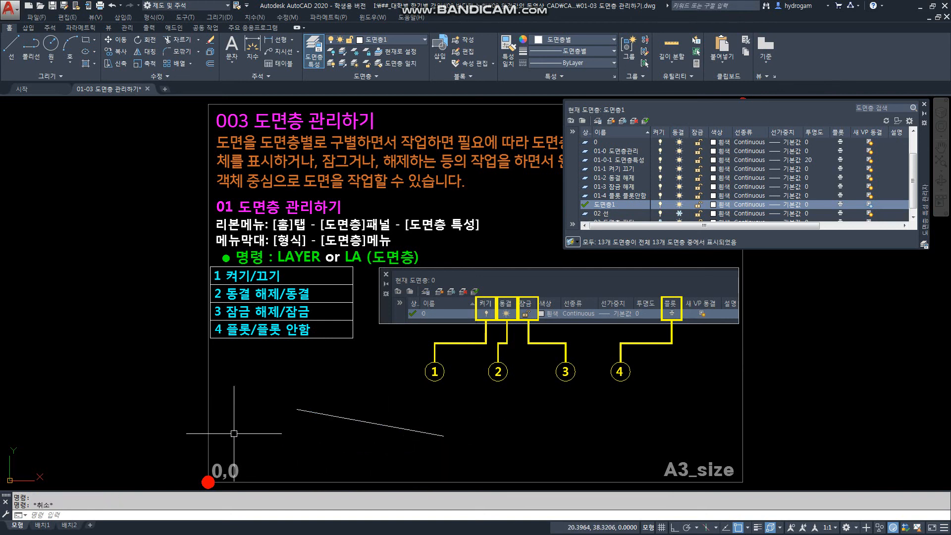
click(356, 432)
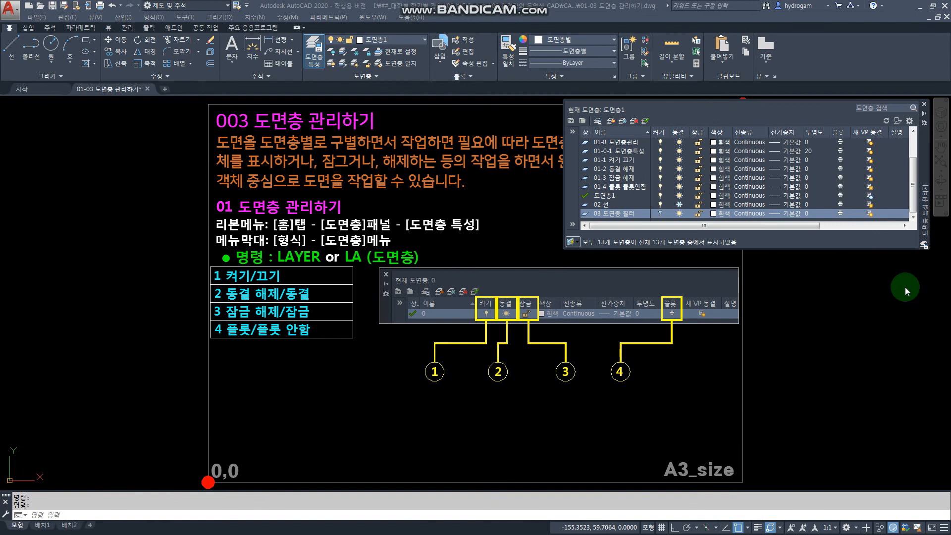
Turn on layer 03 도면층 필터 and expand the layer filter tree briefly before collapsing it
click(661, 214)
click(660, 214)
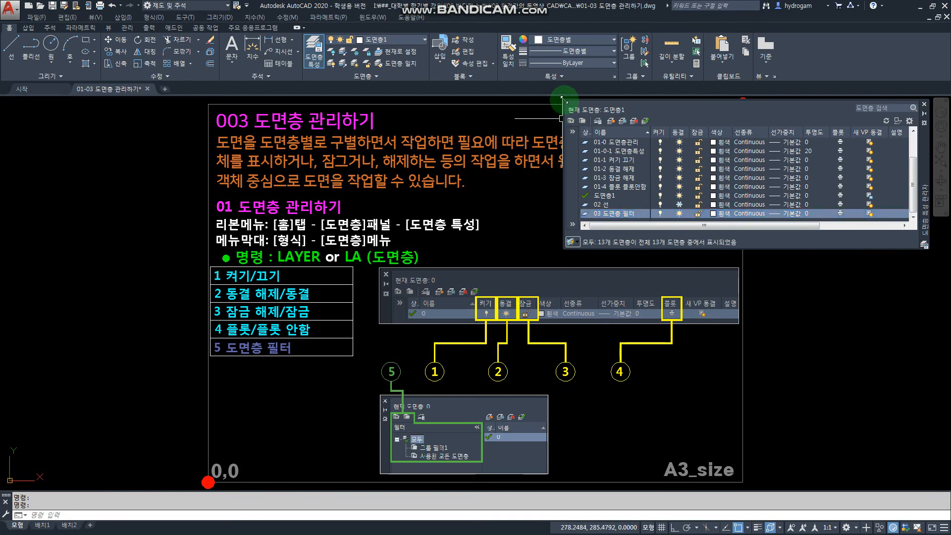
click(573, 134)
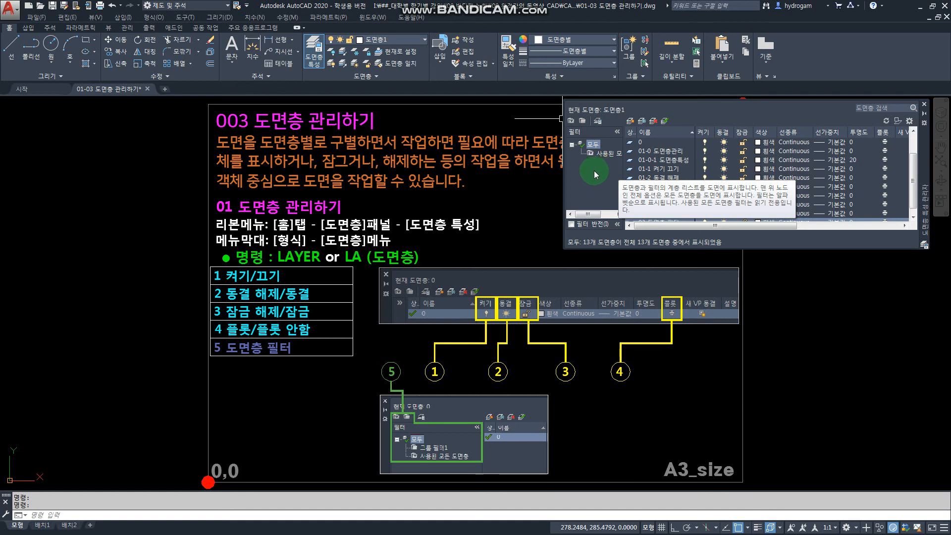
click(617, 132)
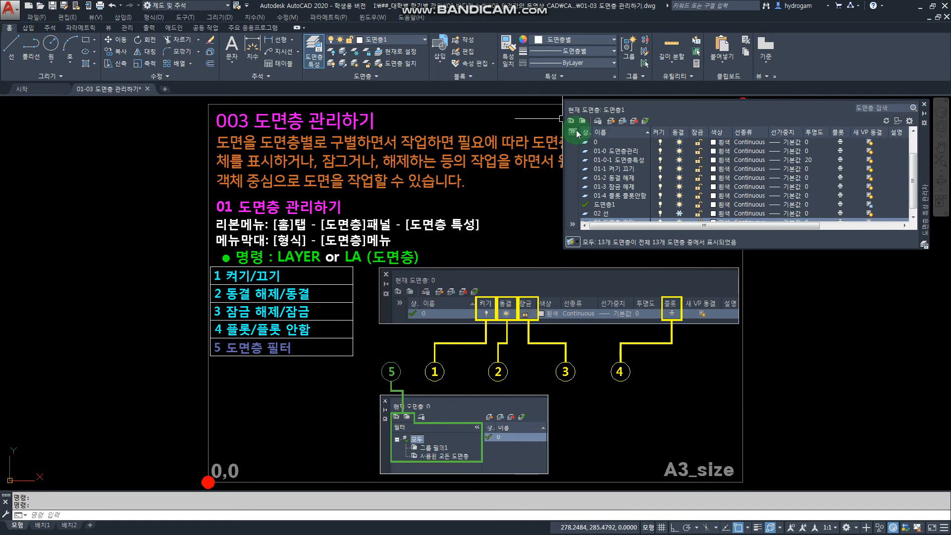